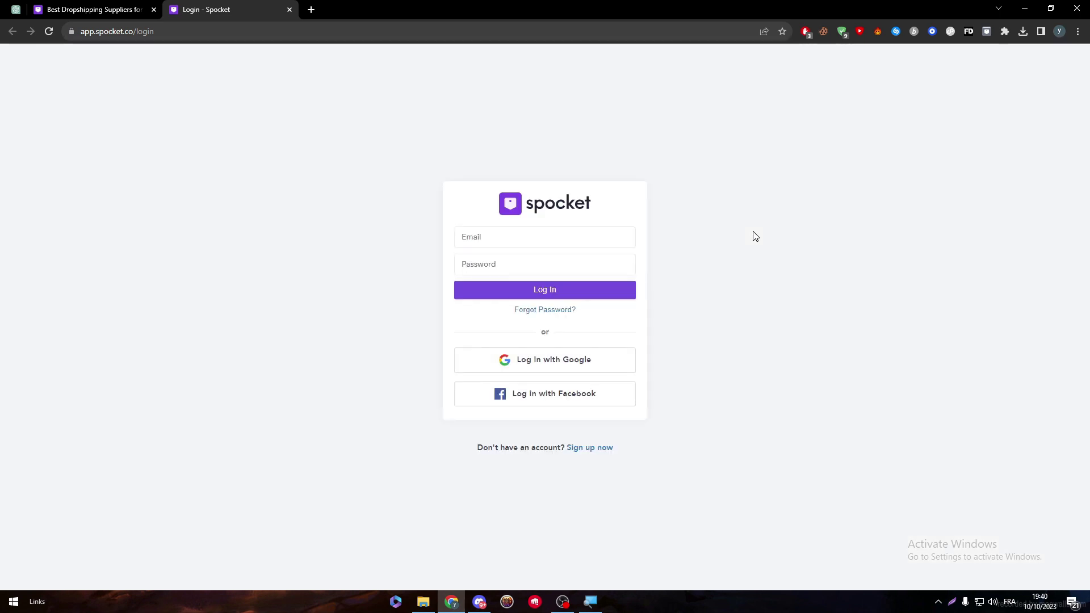
# Sign in to Spocket with the chosen Google account and scroll down the Find Products sidebar
pyautogui.click(612, 359)
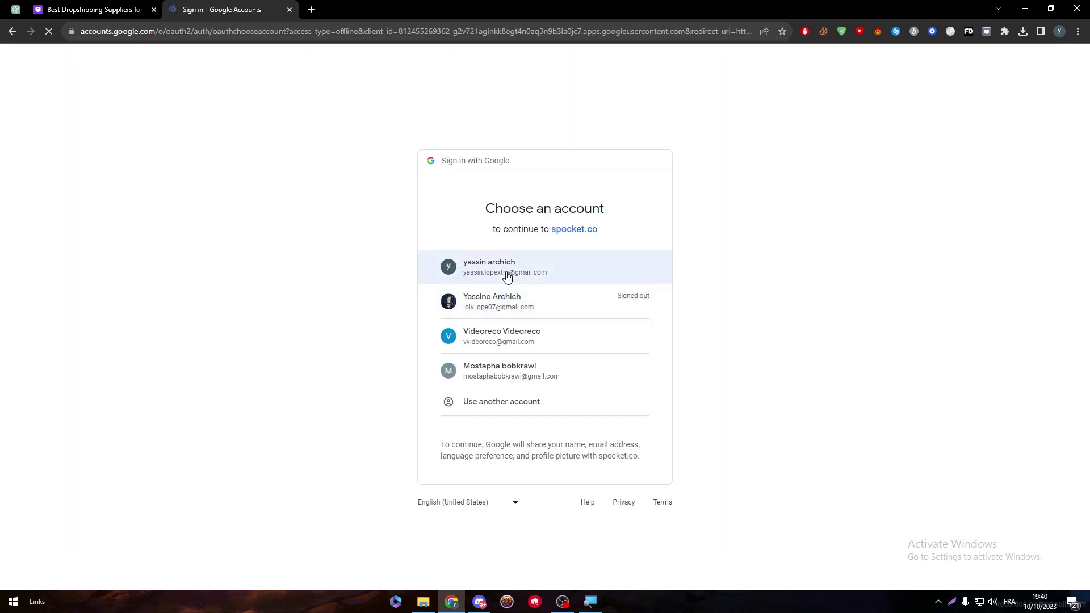
pyautogui.click(507, 277)
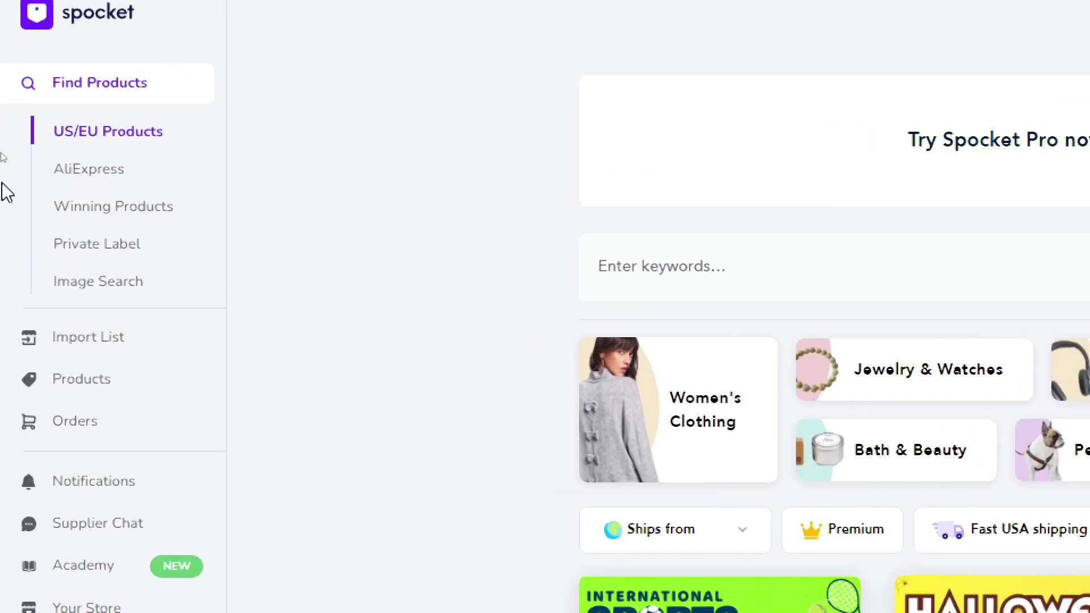
pyautogui.scroll(-3, 77, 575)
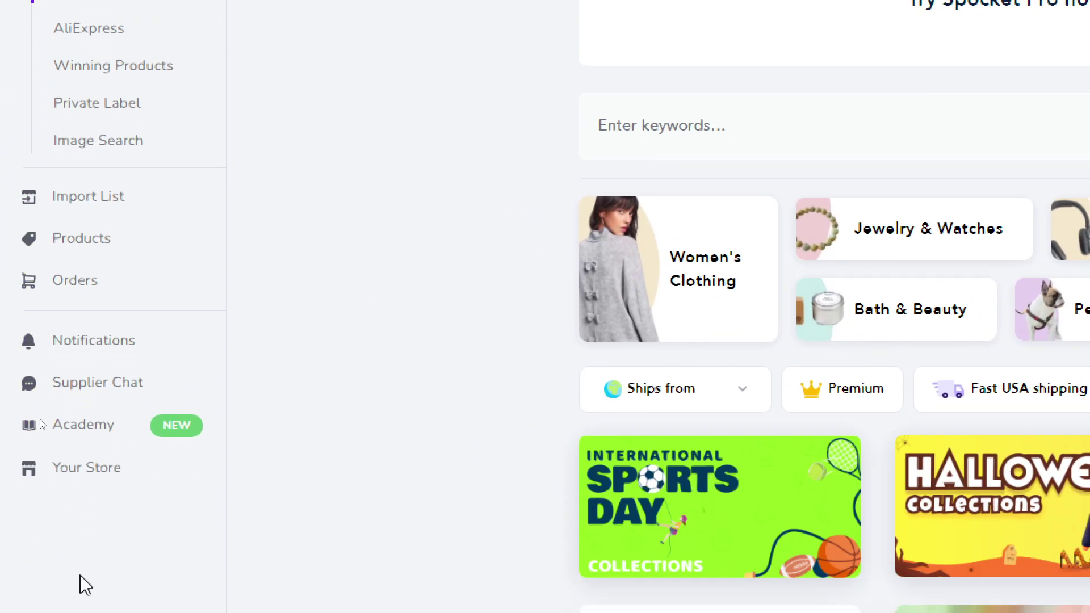
# Open Your Store, close the Get Started checklist, and browse the Shopify, Amazon, BigCommerce, eBay and Wix options
pyautogui.click(96, 472)
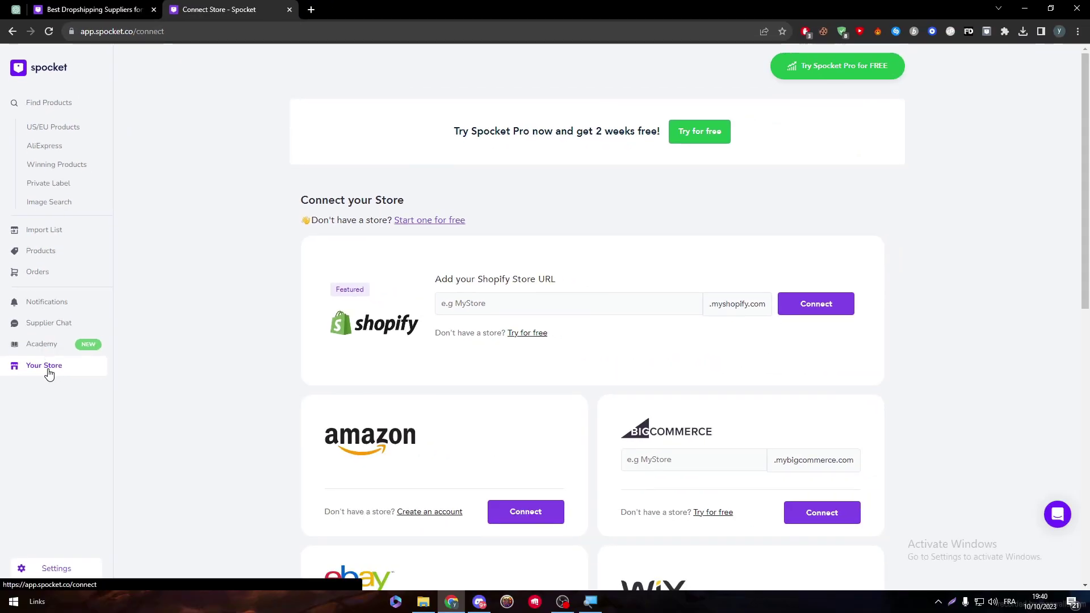
pyautogui.click(681, 303)
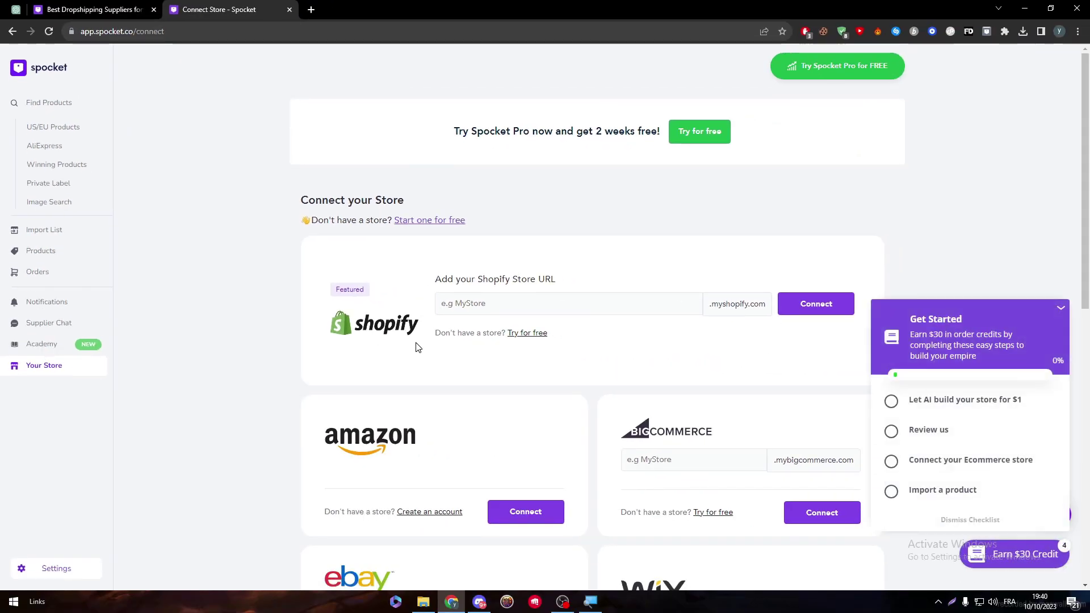
pyautogui.click(1062, 312)
pyautogui.scroll(-2, 1075, 255)
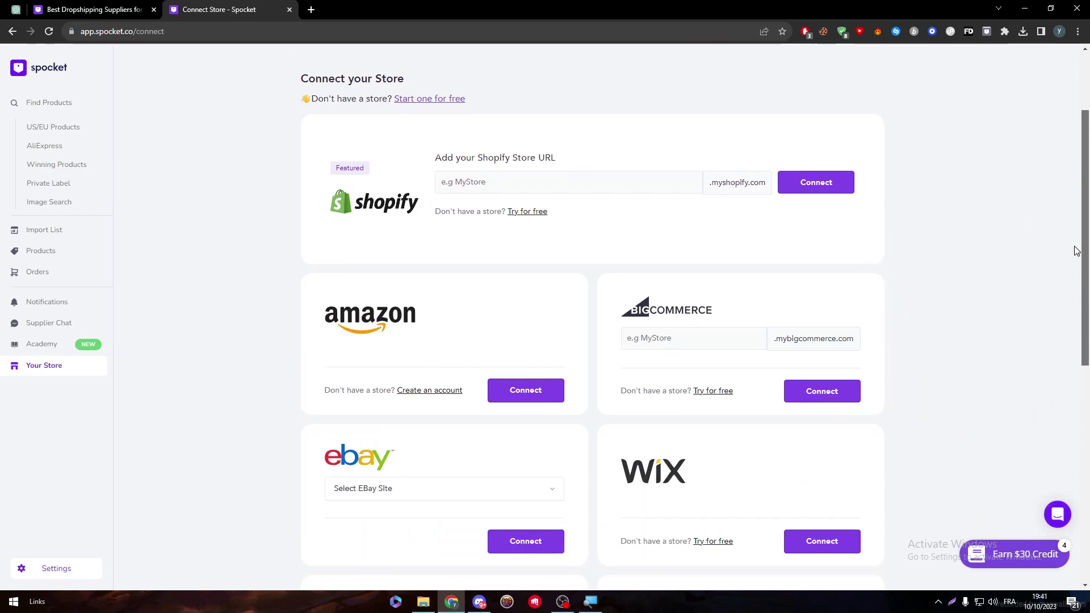
pyautogui.scroll(-2, 1075, 257)
pyautogui.scroll(-1, 1078, 301)
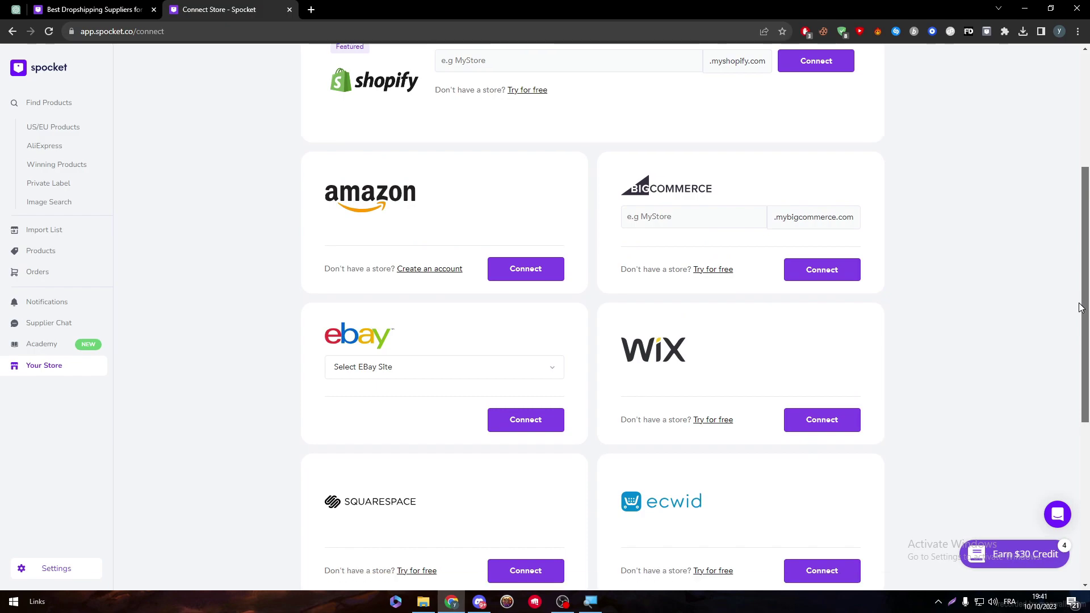
pyautogui.moveTo(1080, 330); pyautogui.dragTo(1087, 429)
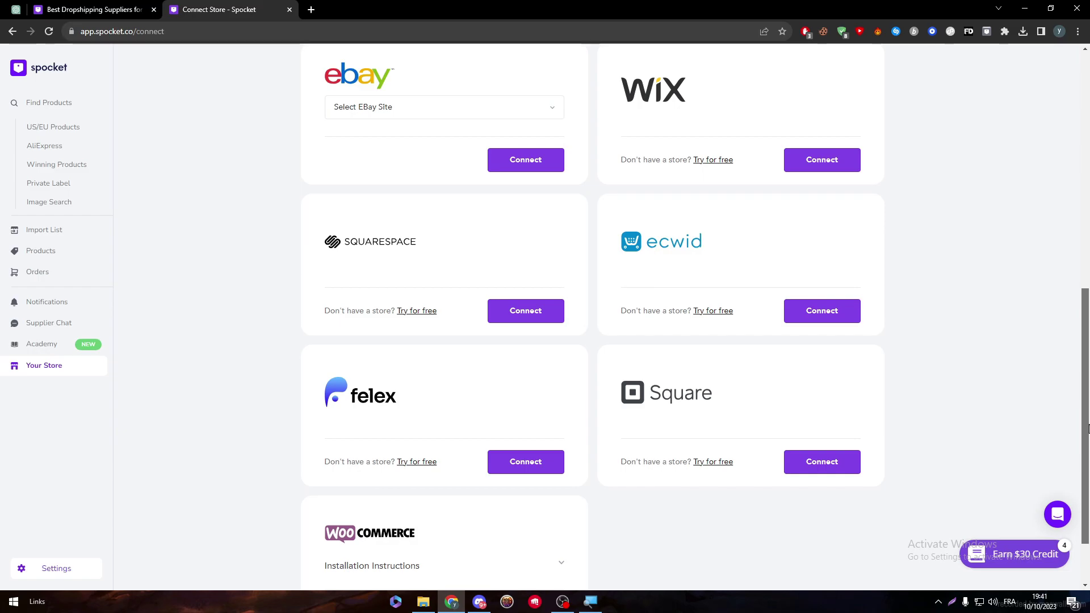
pyautogui.scroll(9, 446, 267)
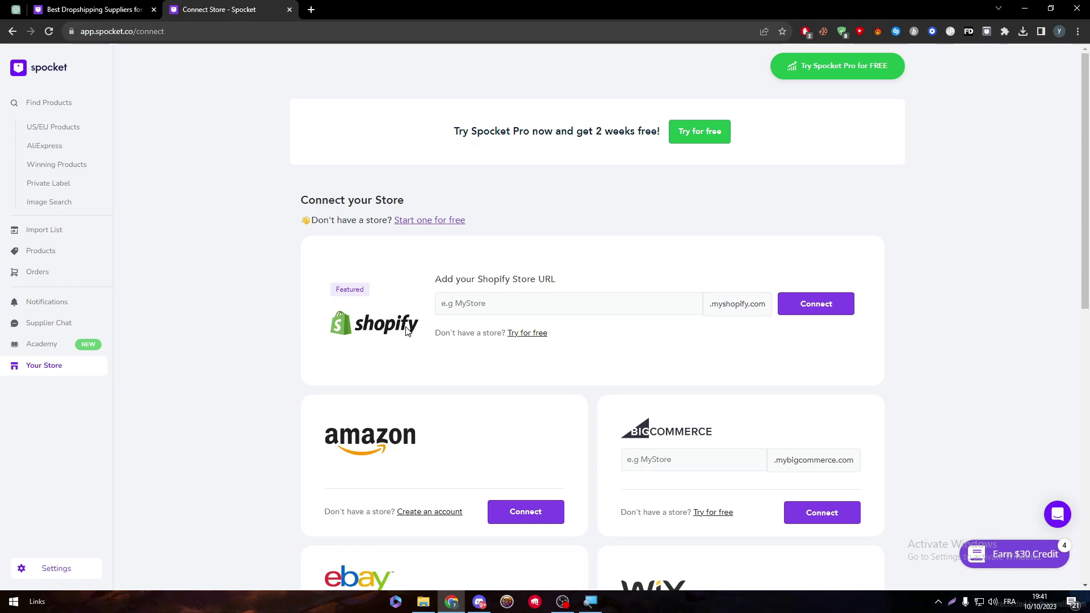
# Search 'shopify' in a new tab, go to shopify.com and log in with the saved account
pyautogui.click(312, 9)
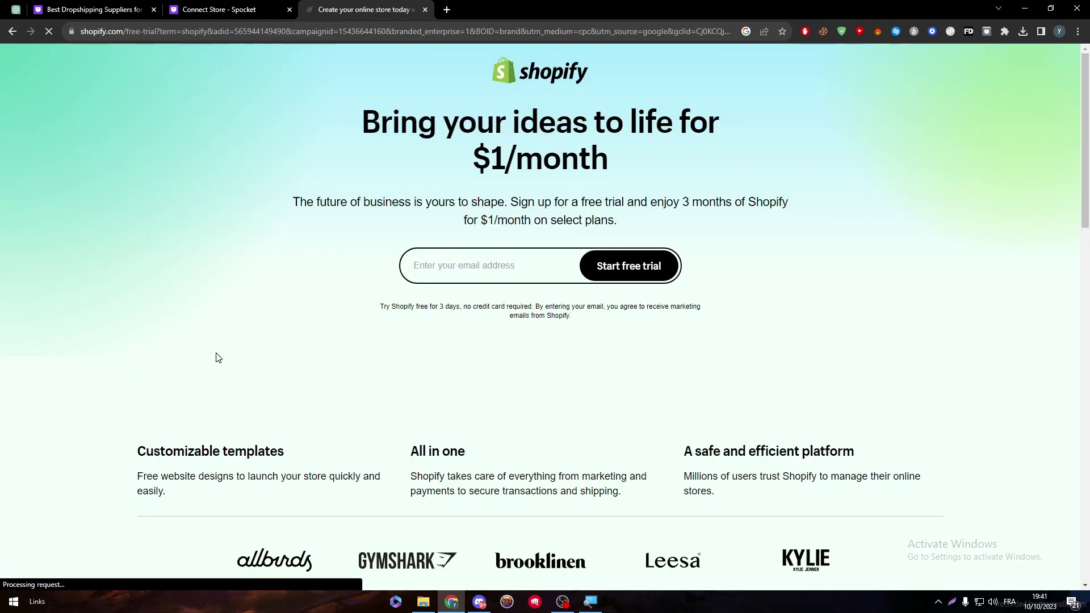
pyautogui.click(12, 31)
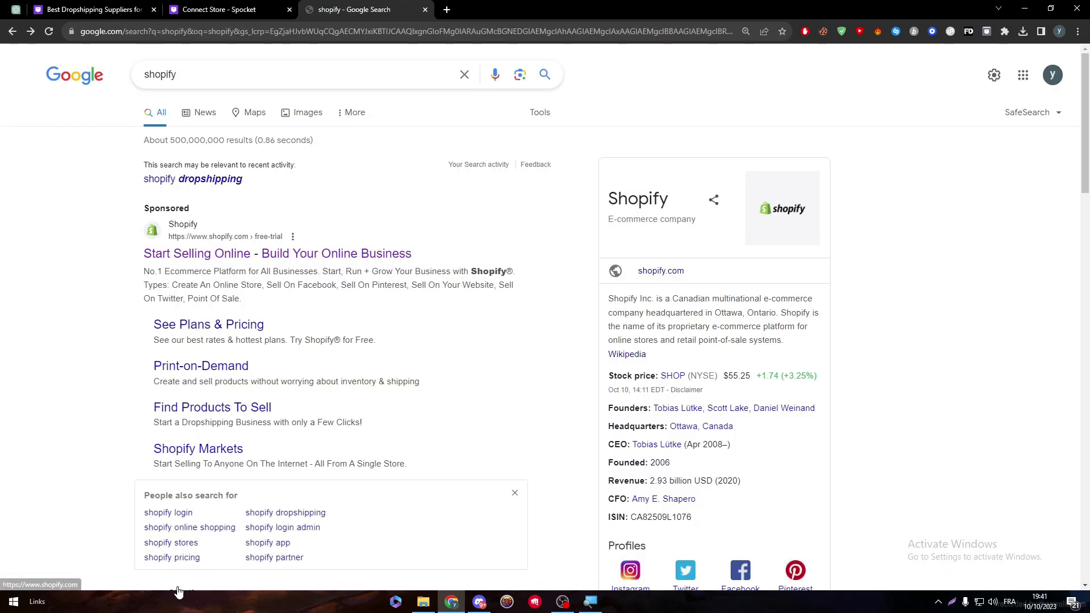
pyautogui.scroll(-5, 158, 382)
pyautogui.click(165, 271)
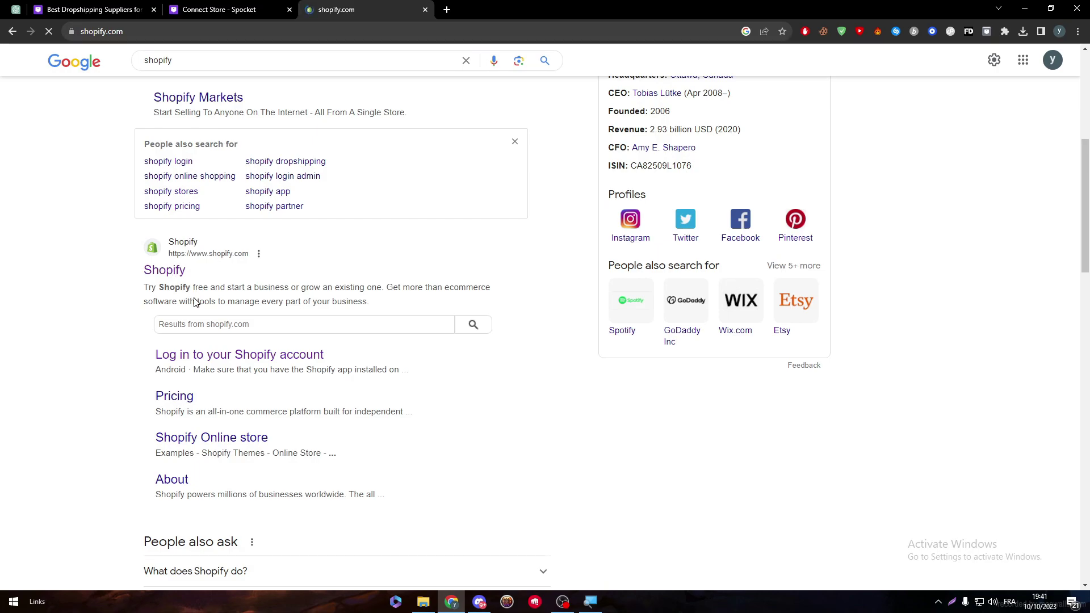
pyautogui.click(827, 66)
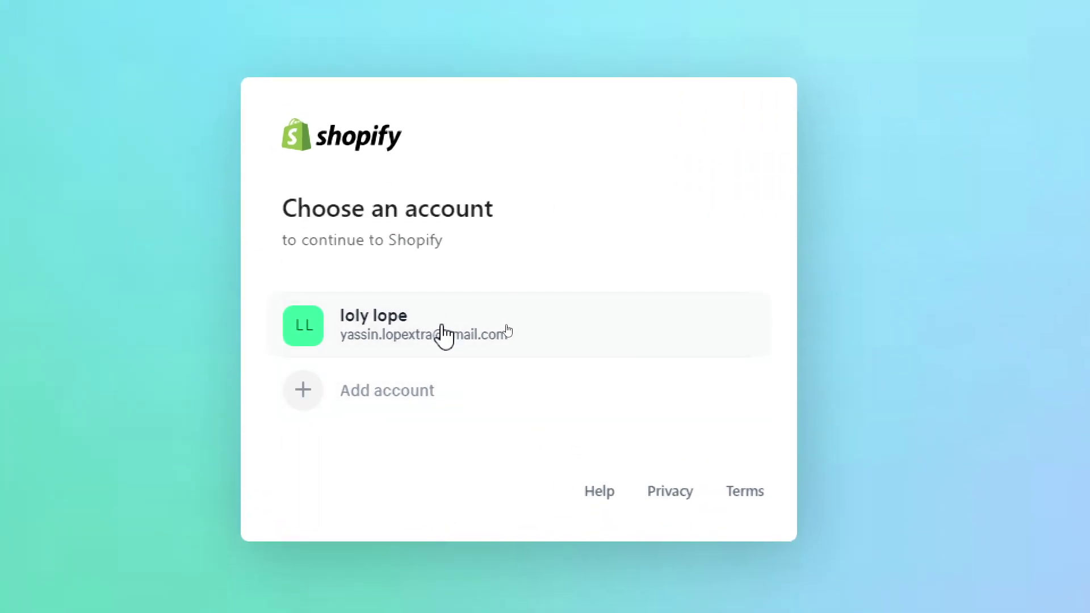
pyautogui.click(507, 329)
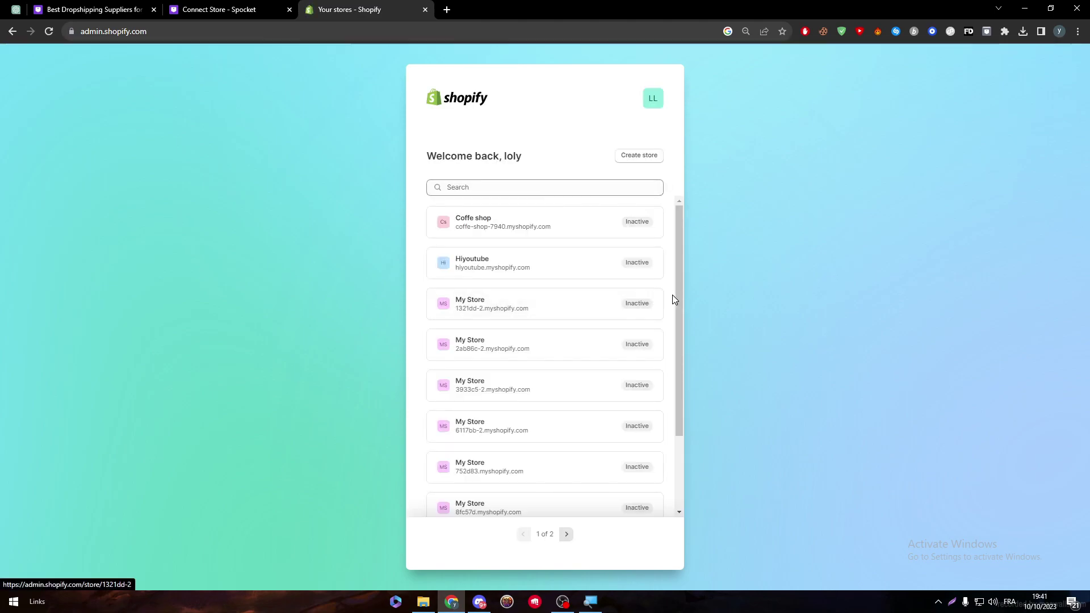
# Create a new Shopify store, skipping all setup questions and keeping Morocco as the business location
pyautogui.moveTo(677, 301); pyautogui.dragTo(674, 158)
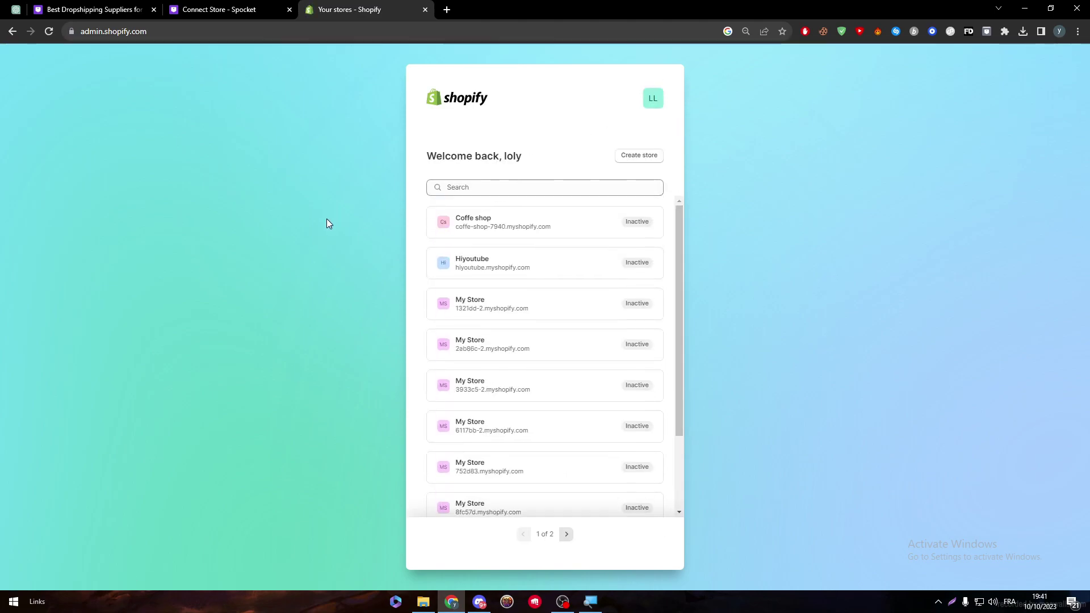
pyautogui.click(640, 158)
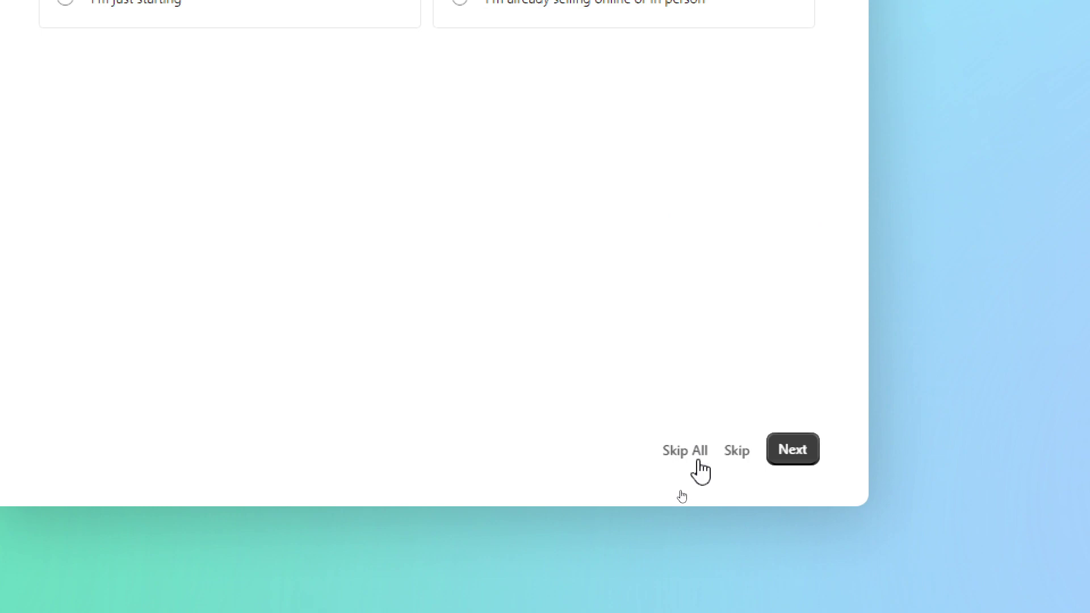
pyautogui.click(674, 486)
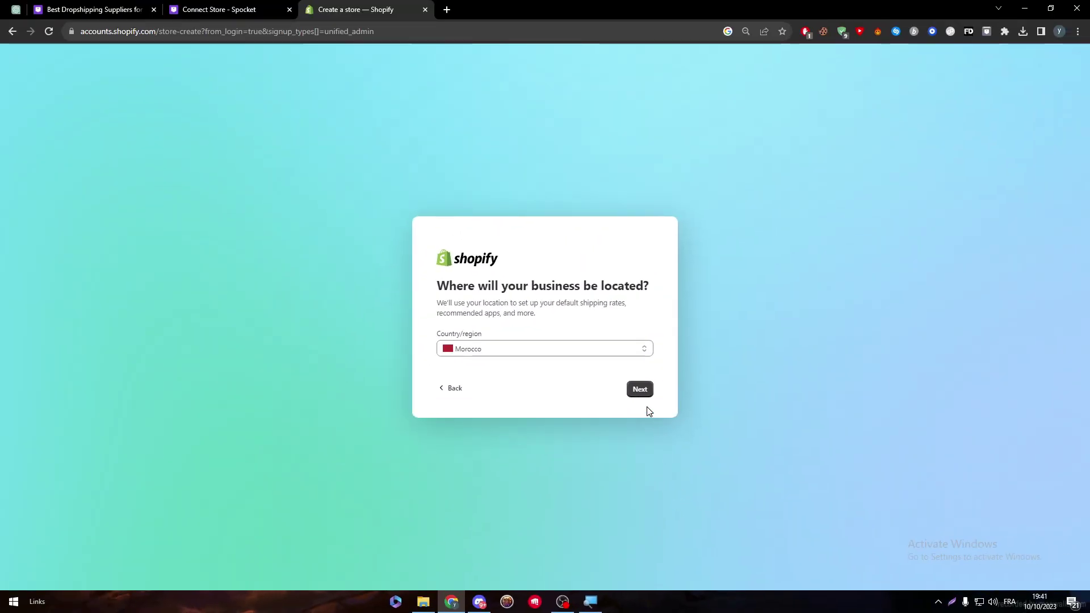
pyautogui.click(616, 255)
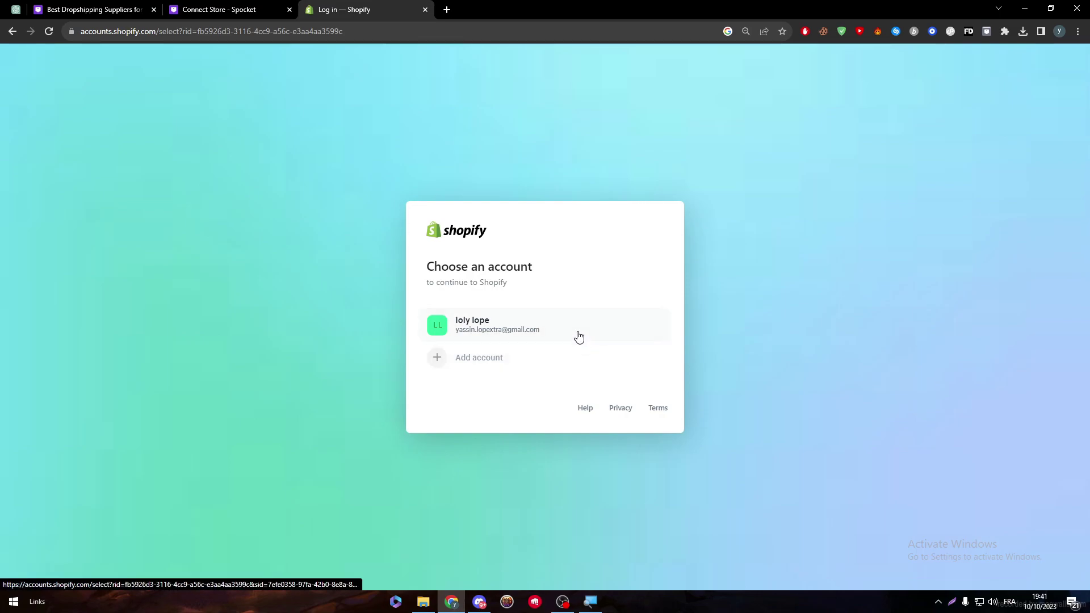
pyautogui.click(578, 337)
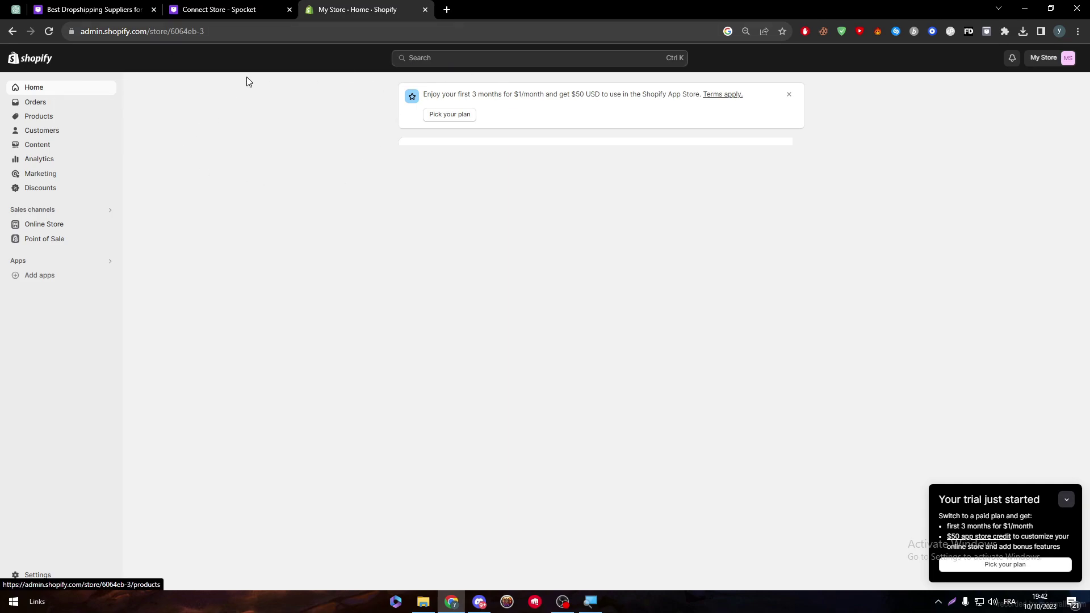
# Check the new store's empty Orders and Products pages, then bring up the My Store account menu
pyautogui.click(40, 106)
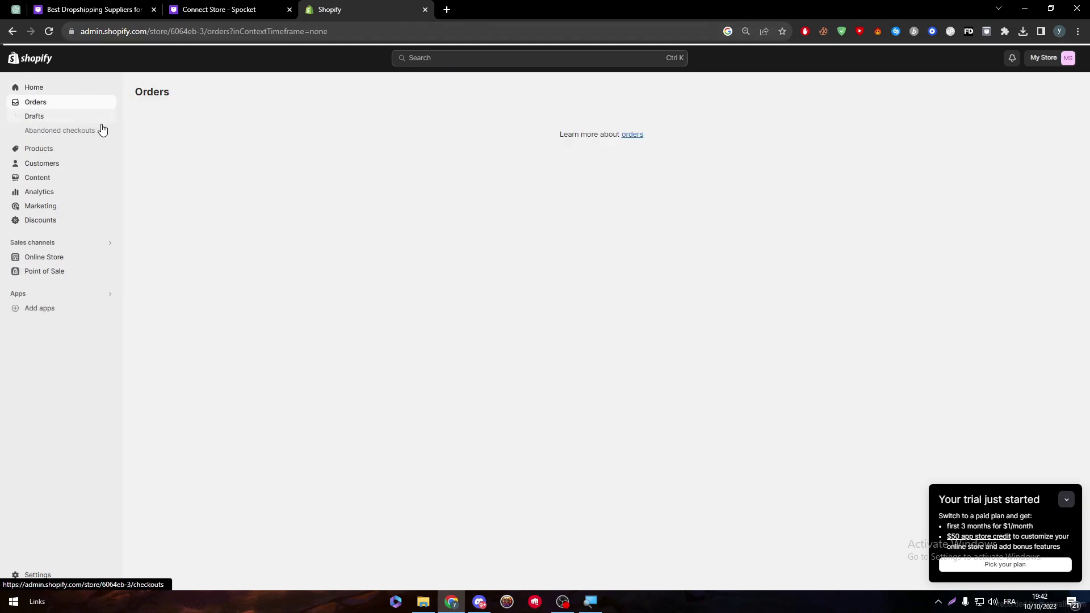
pyautogui.click(69, 153)
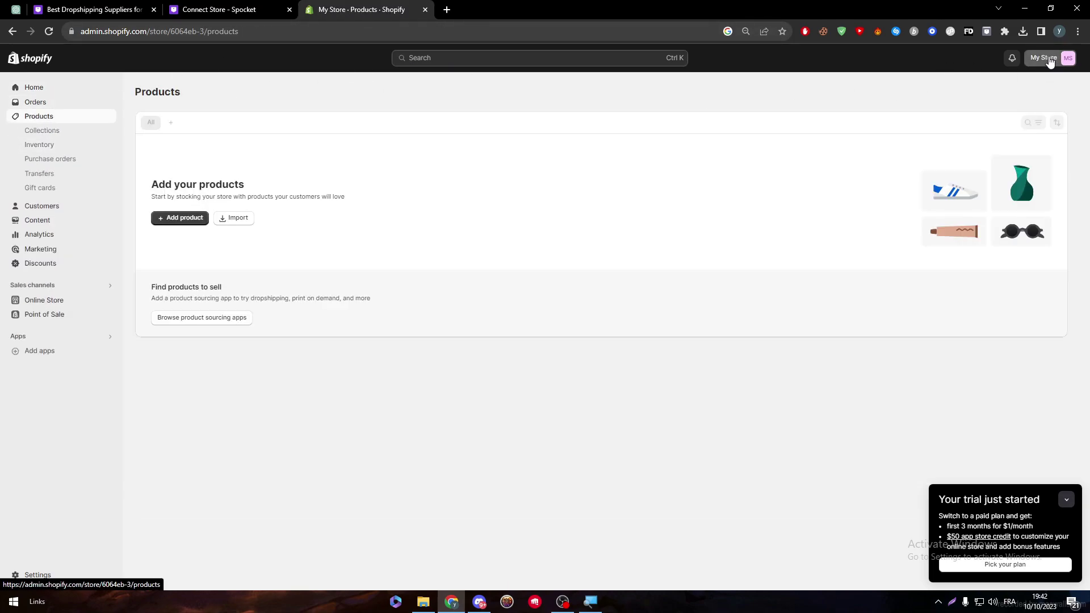
pyautogui.click(1044, 57)
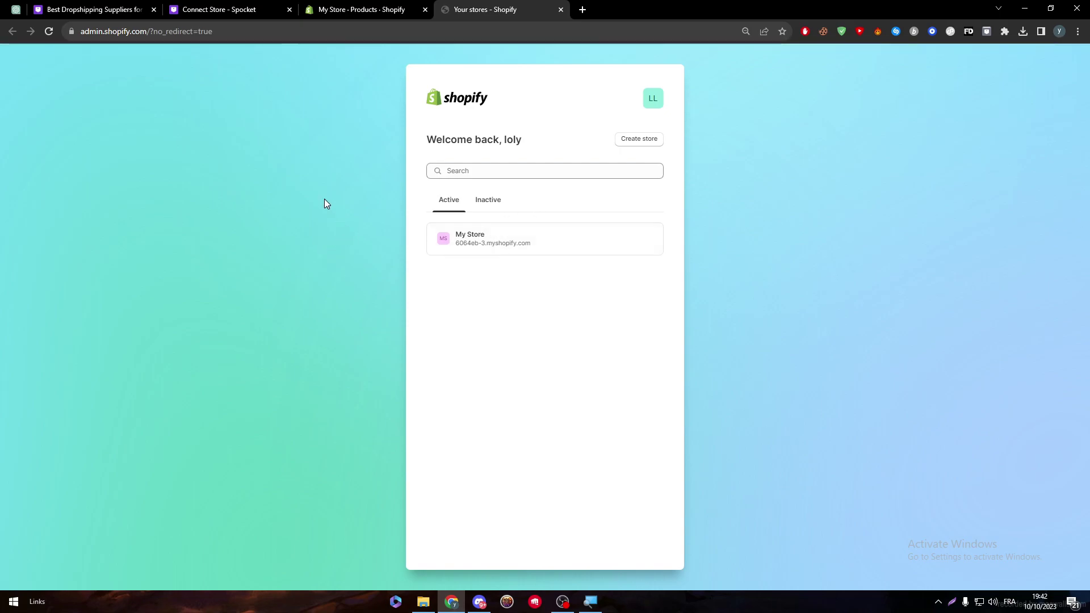
# Copy the My Store admin link and paste it into Spocket's Shopify store URL field
pyautogui.rightClick(502, 248)
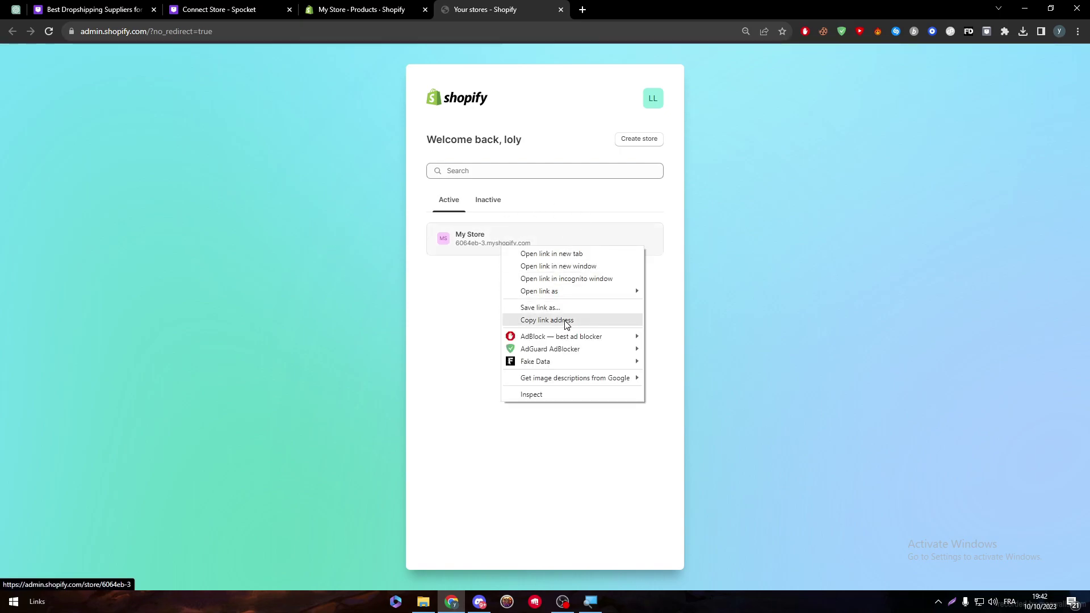
pyautogui.click(560, 320)
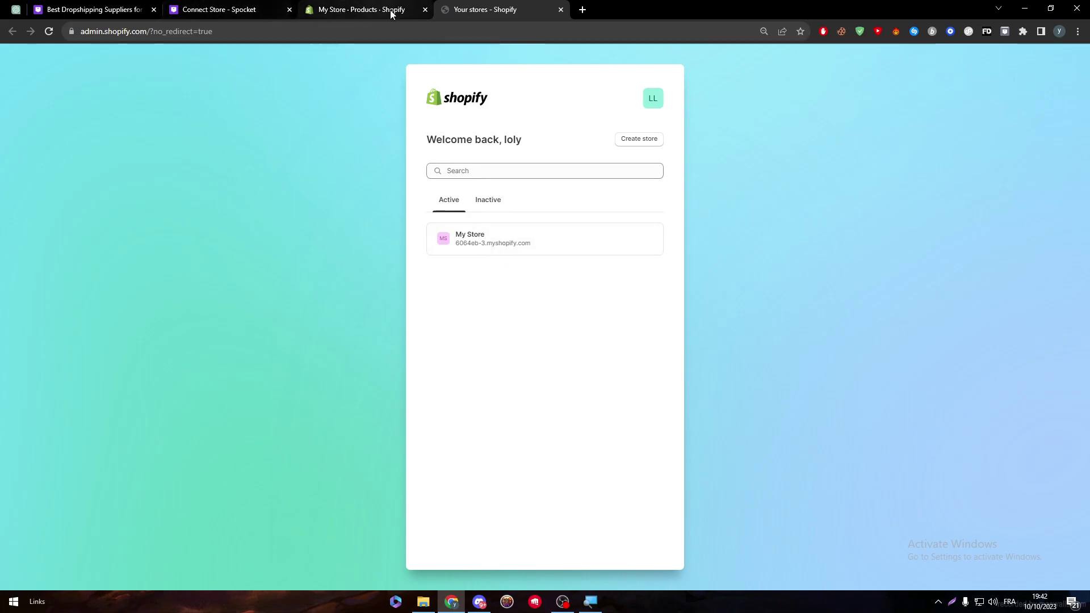
pyautogui.click(99, 10)
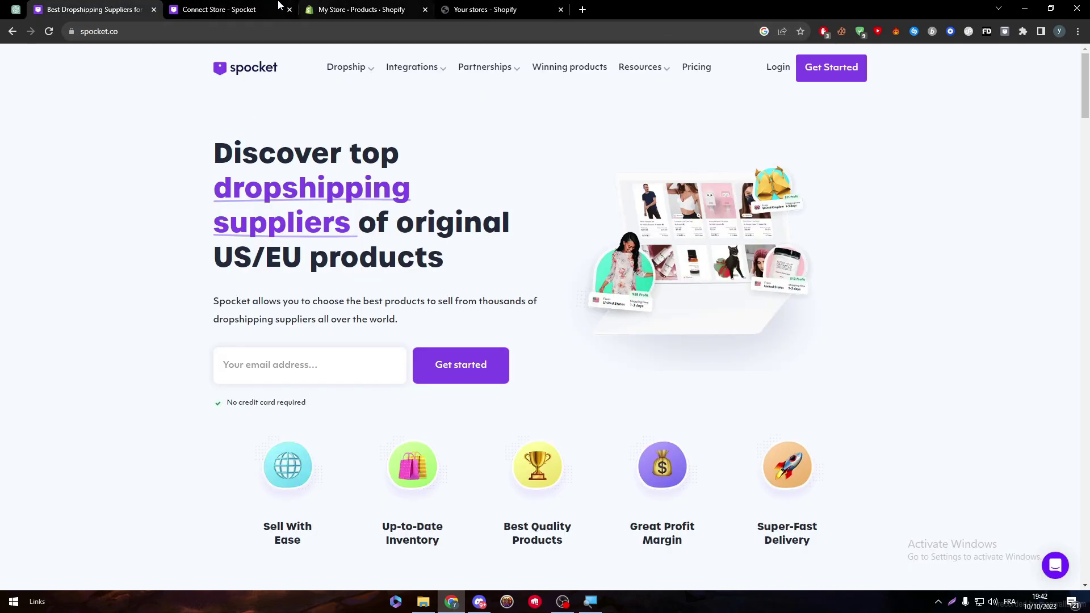
pyautogui.click(233, 10)
pyautogui.click(566, 303)
pyautogui.write('admin-shopify-com-store-6064eb-3')
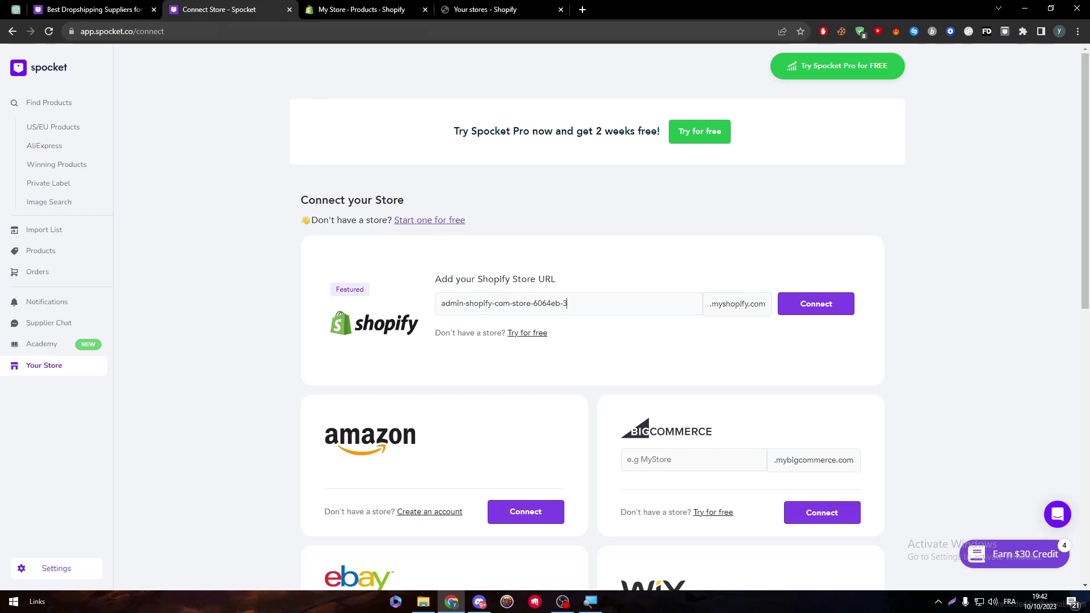
pyautogui.click(432, 31)
pyautogui.write('https://admin.shopify.com/store/6064eb-3')
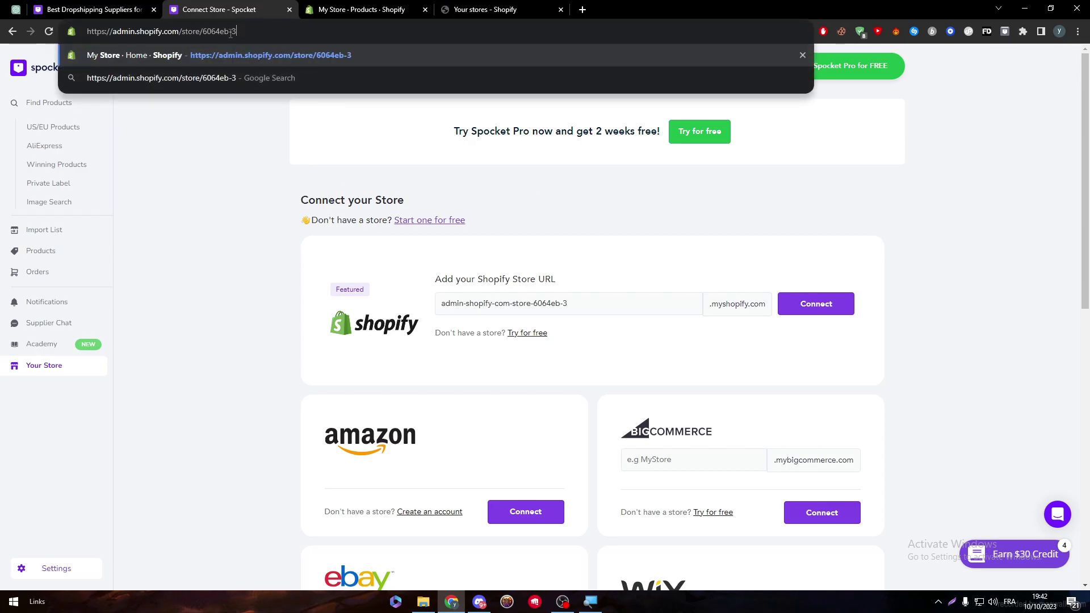
pyautogui.click(484, 4)
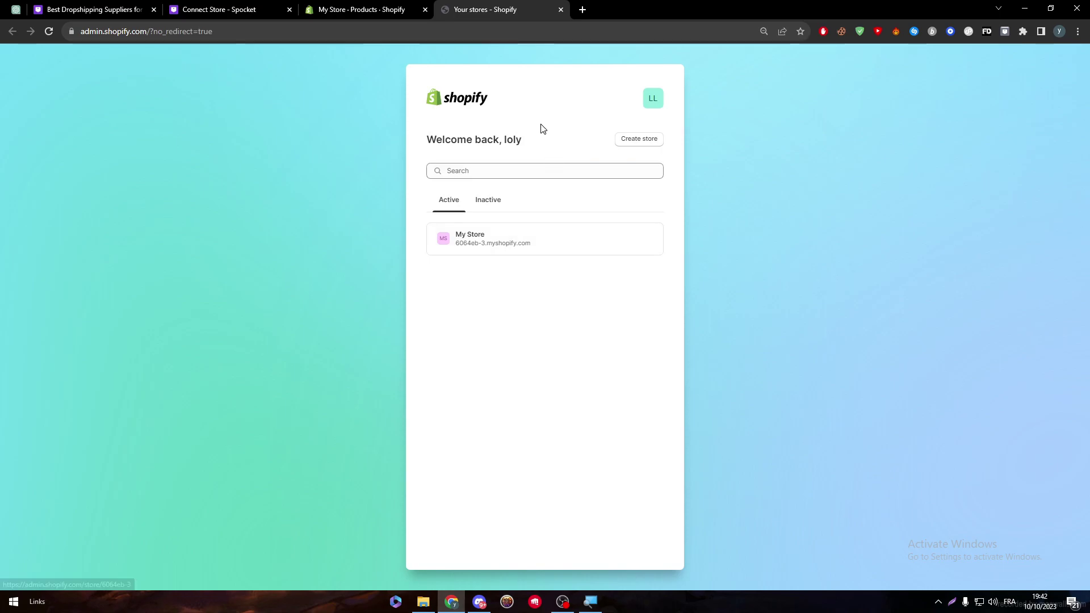
# Cut the store handle from the admin address and replace the Spocket URL field's value with it
pyautogui.click(240, 32)
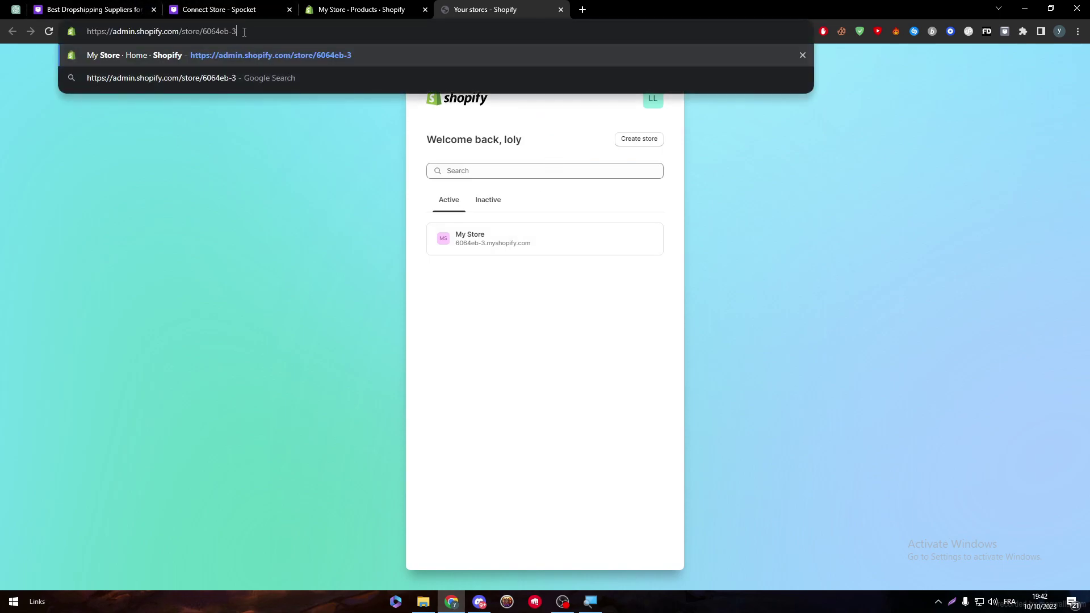
pyautogui.moveTo(244, 32); pyautogui.dragTo(207, 32)
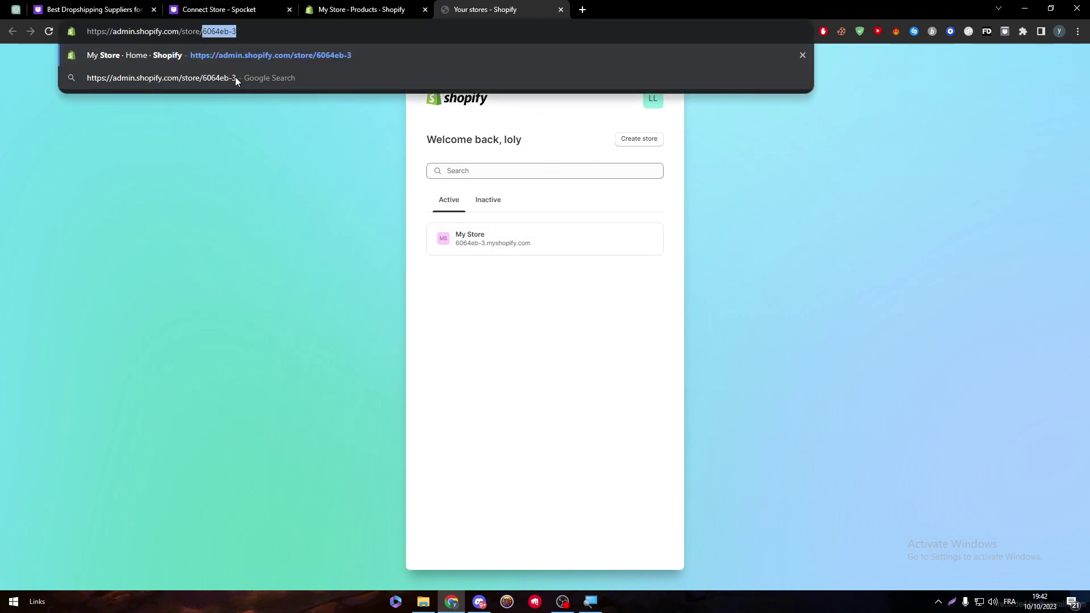
pyautogui.hotkey('ctrl', 'x')
pyautogui.click(121, 9)
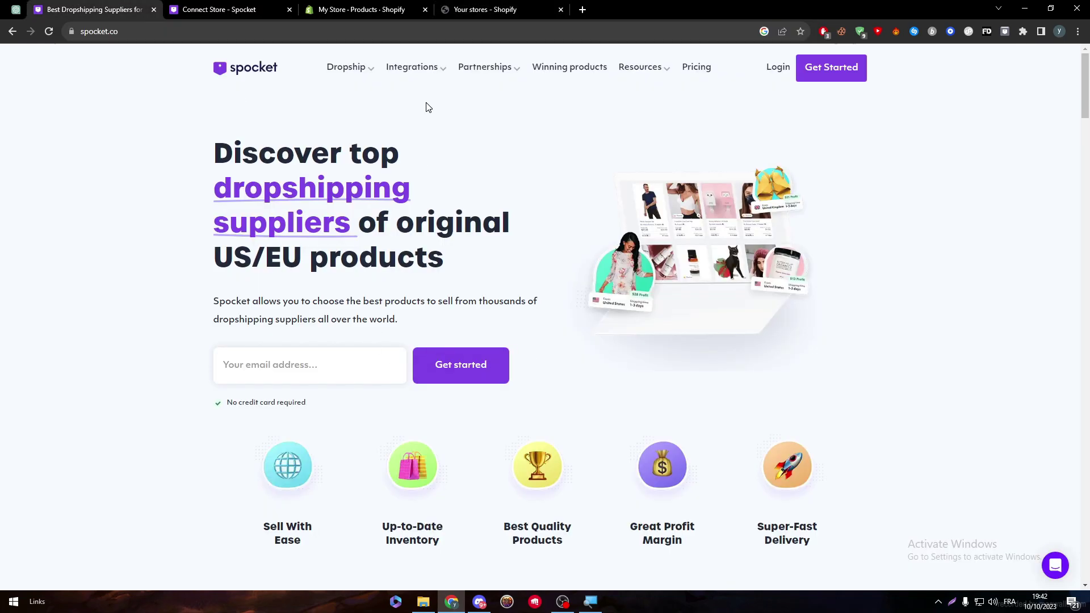
pyautogui.click(227, 10)
pyautogui.hotkey('ctrl', 'a')
pyautogui.hotkey('ctrl', 'v')
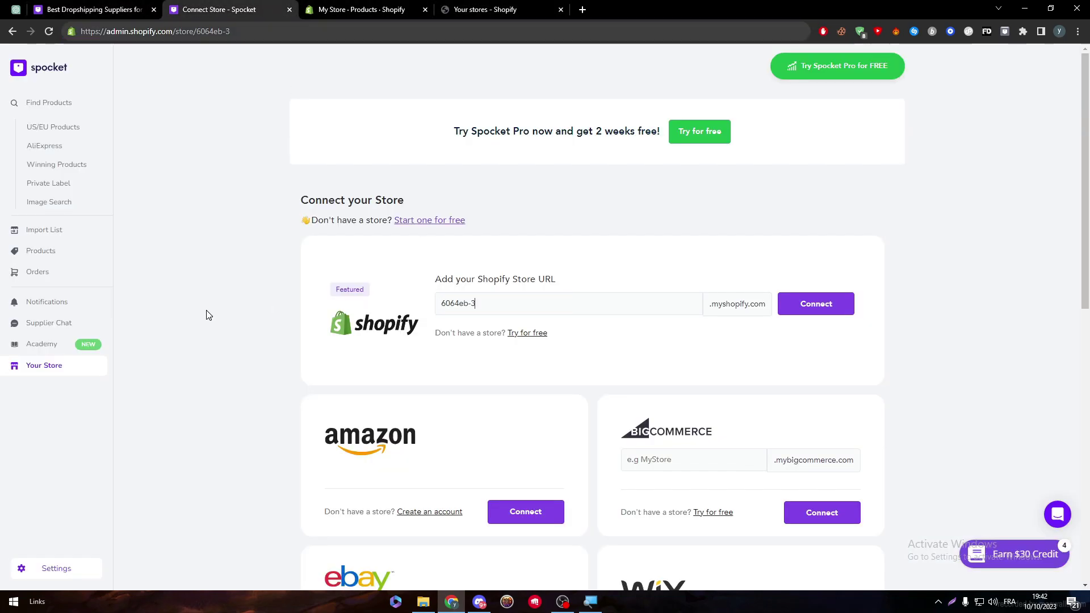
# Connect the store from Spocket and approve the Spocket app installation in Shopify
pyautogui.click(827, 315)
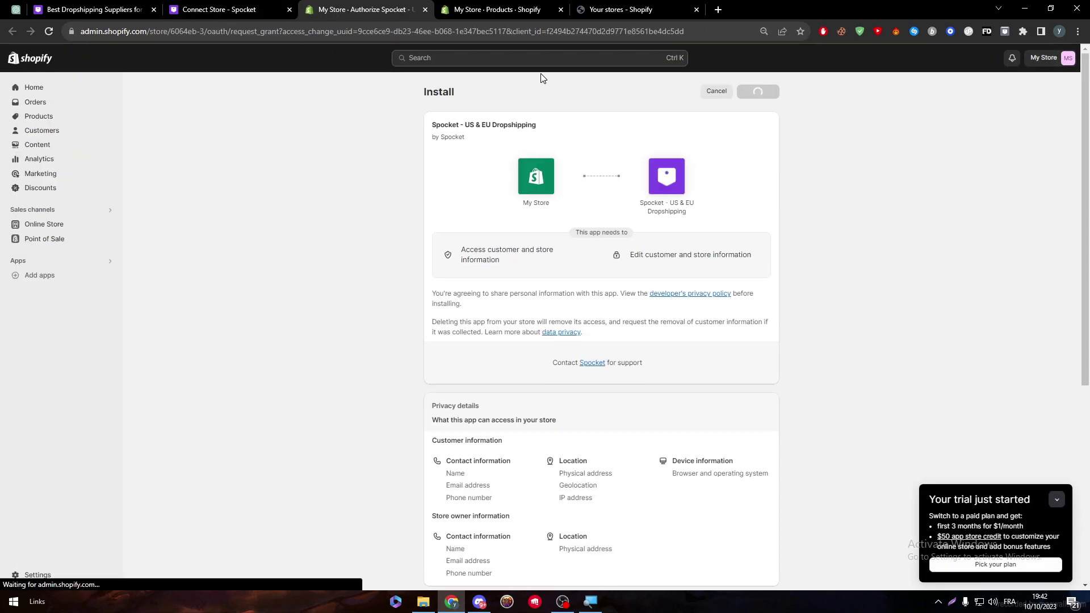
pyautogui.click(757, 91)
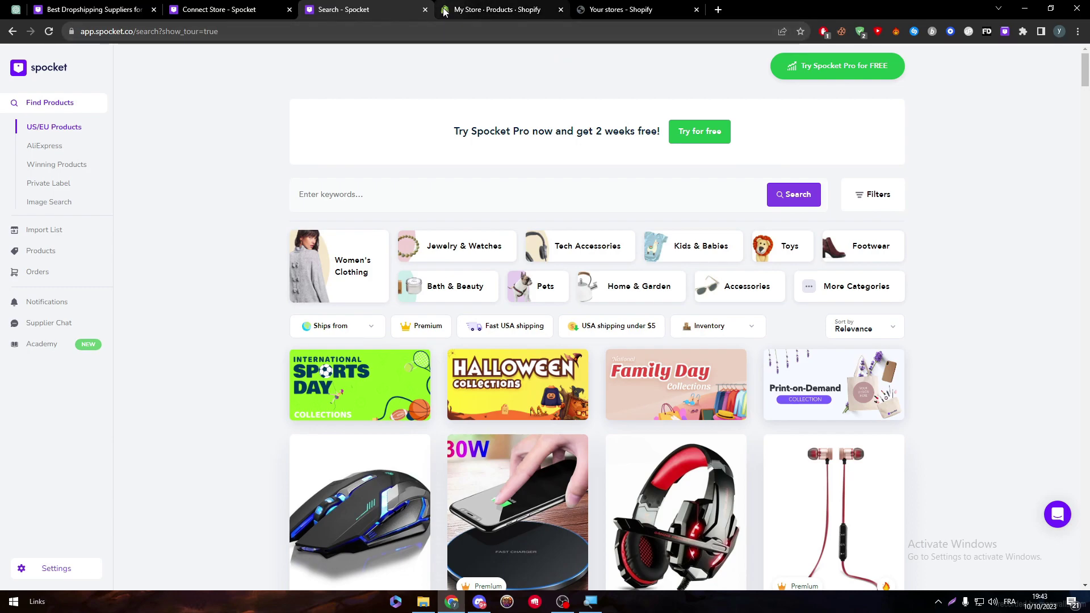
# Reload Shopify's Products page and view Apps, where Spocket – US & EU Dropshipping is listed
pyautogui.click(463, 9)
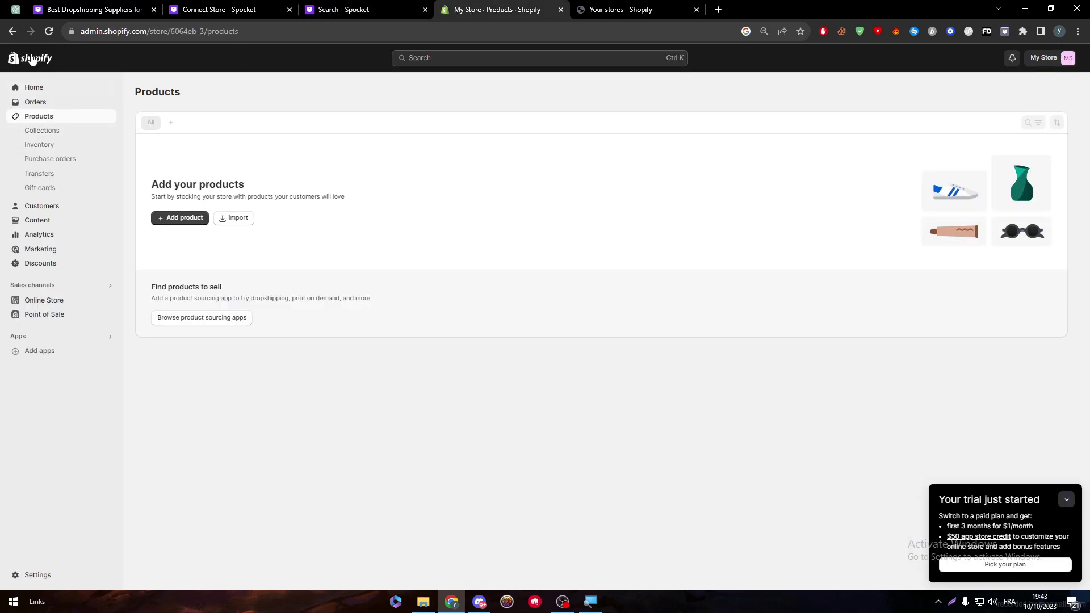
pyautogui.click(49, 32)
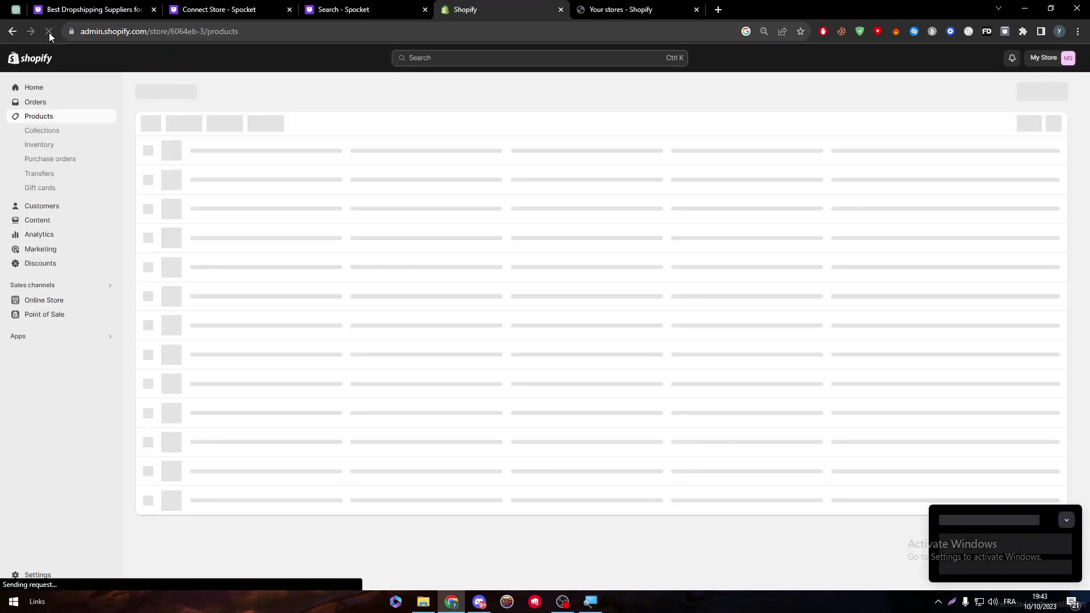
pyautogui.click(102, 339)
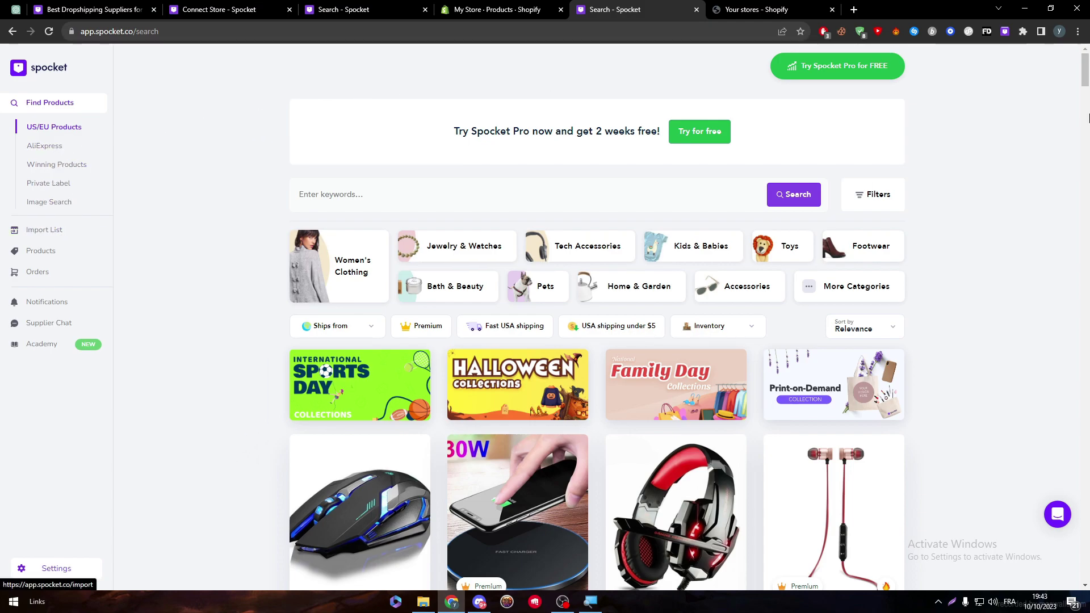
# Add the Ninja Dragon G9300 headset to the import list, dismiss the pricing window, and open its page in a new tab
pyautogui.scroll(-5, 681, 283)
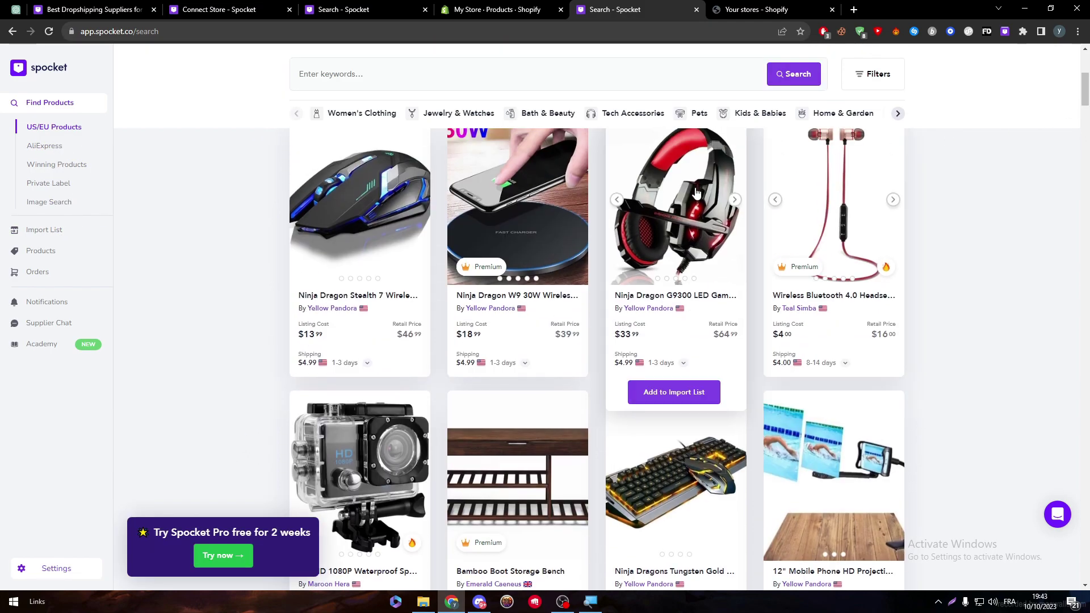
pyautogui.click(681, 393)
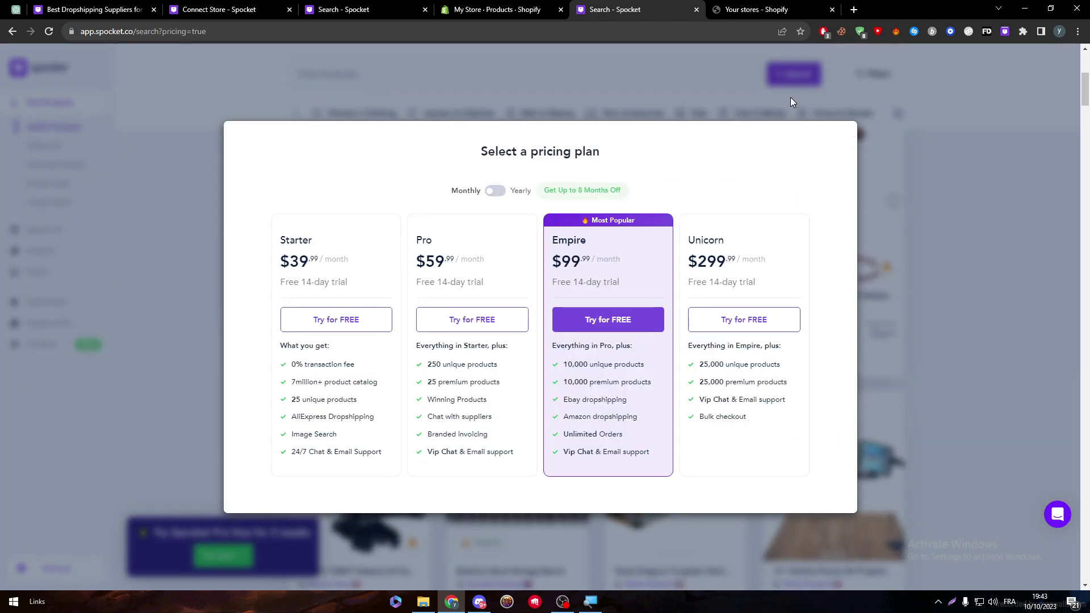
pyautogui.click(791, 98)
pyautogui.moveTo(769, 306)
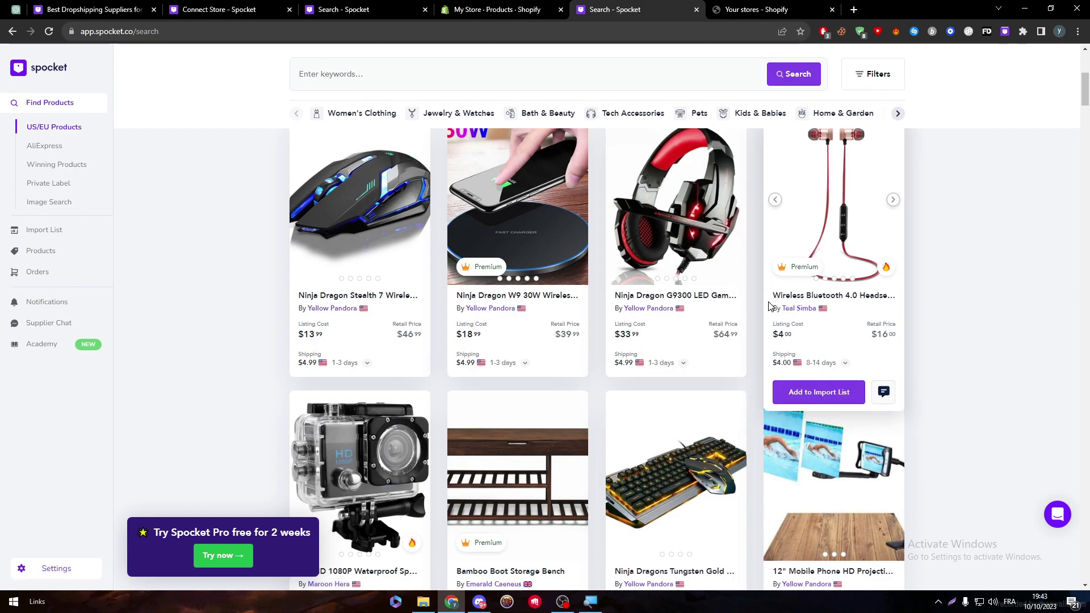
pyautogui.middleClick(676, 296)
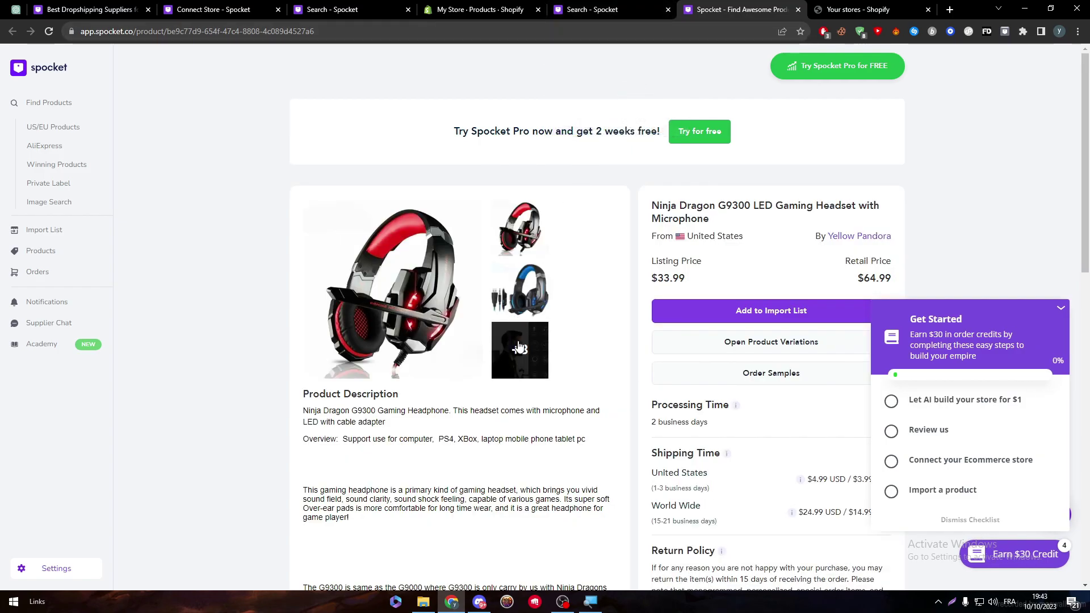
pyautogui.moveTo(652, 278); pyautogui.dragTo(735, 268)
pyautogui.click(652, 267)
pyautogui.click(734, 268)
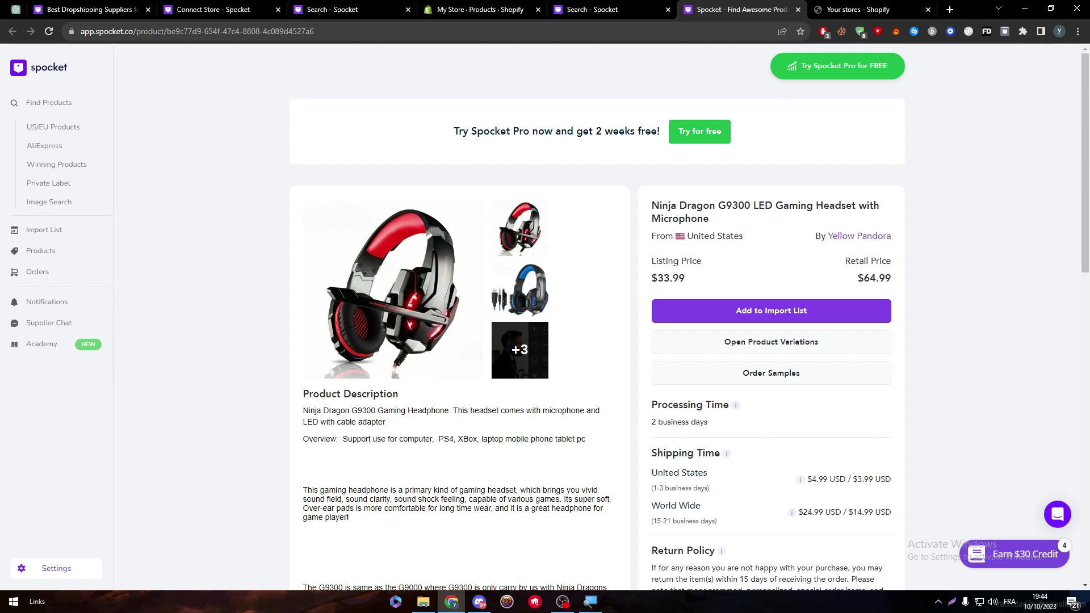
pyautogui.moveTo(846, 263); pyautogui.dragTo(894, 270)
pyautogui.click(894, 269)
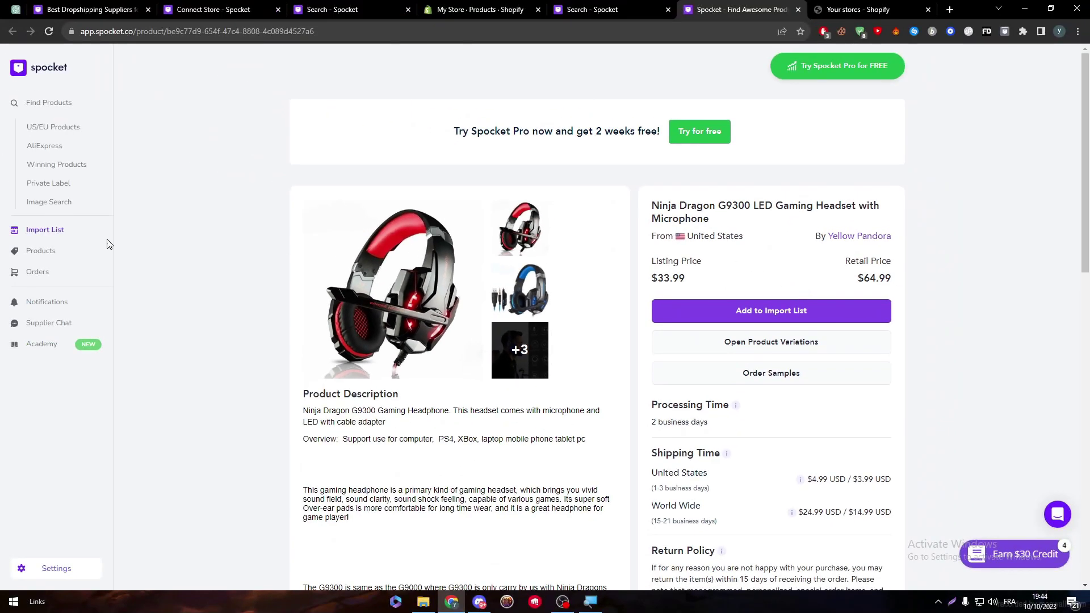
# Review Spocket's empty Import List and Products pages, then return to Shopify's Products tab
pyautogui.click(44, 230)
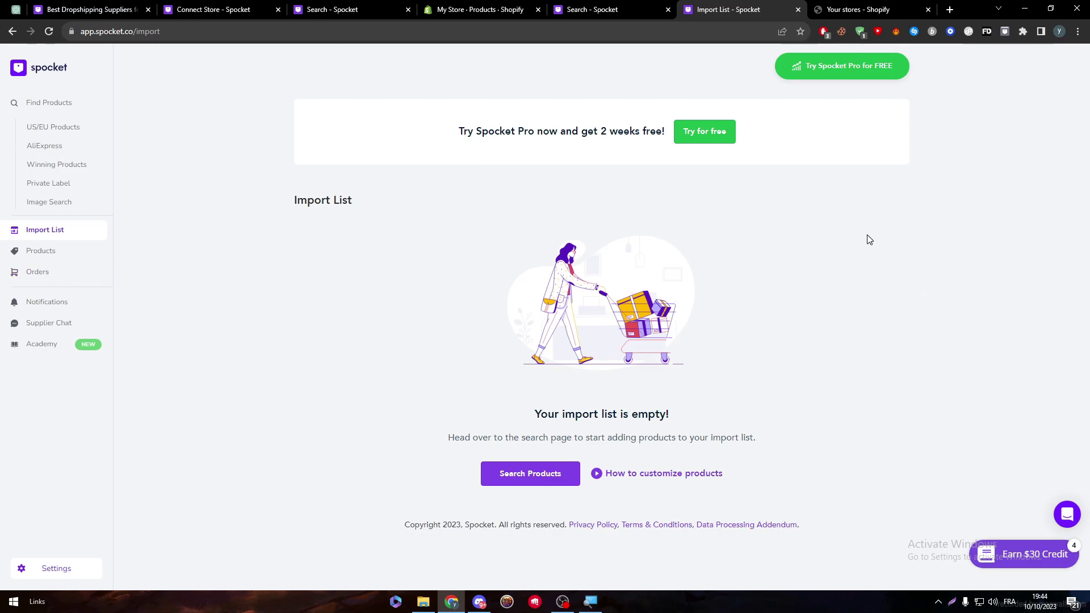
pyautogui.click(37, 250)
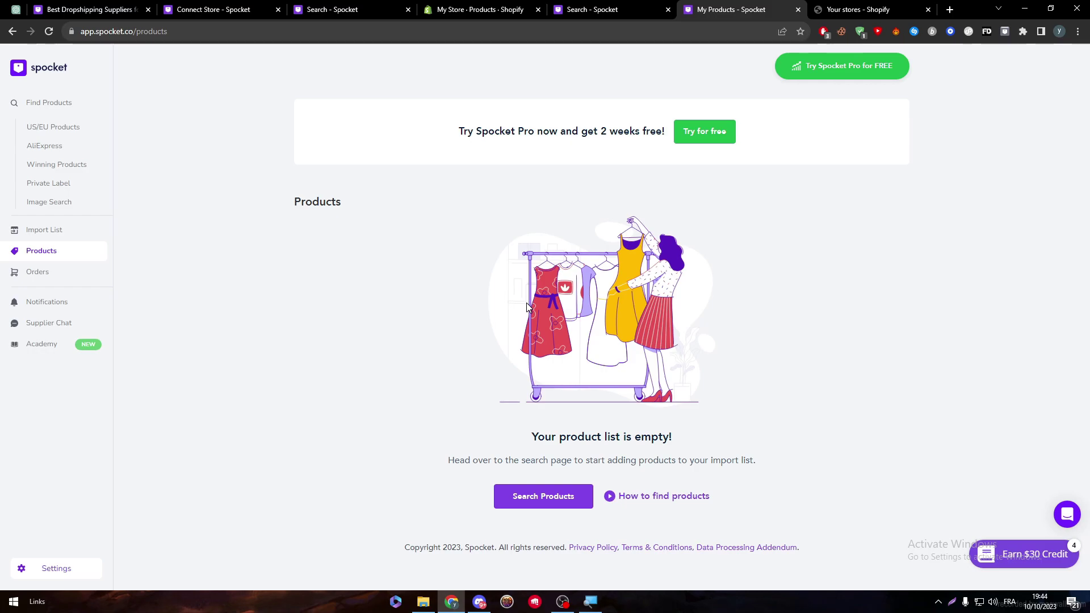
pyautogui.click(476, 10)
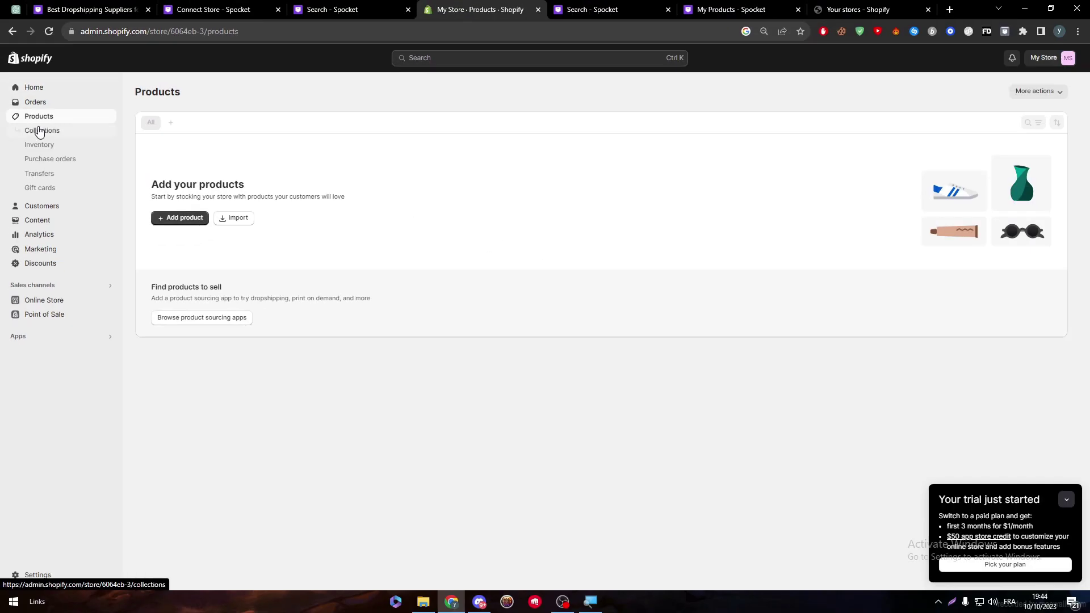
# Copy the My Store link from the store list and load its admin Home page
pyautogui.click(59, 180)
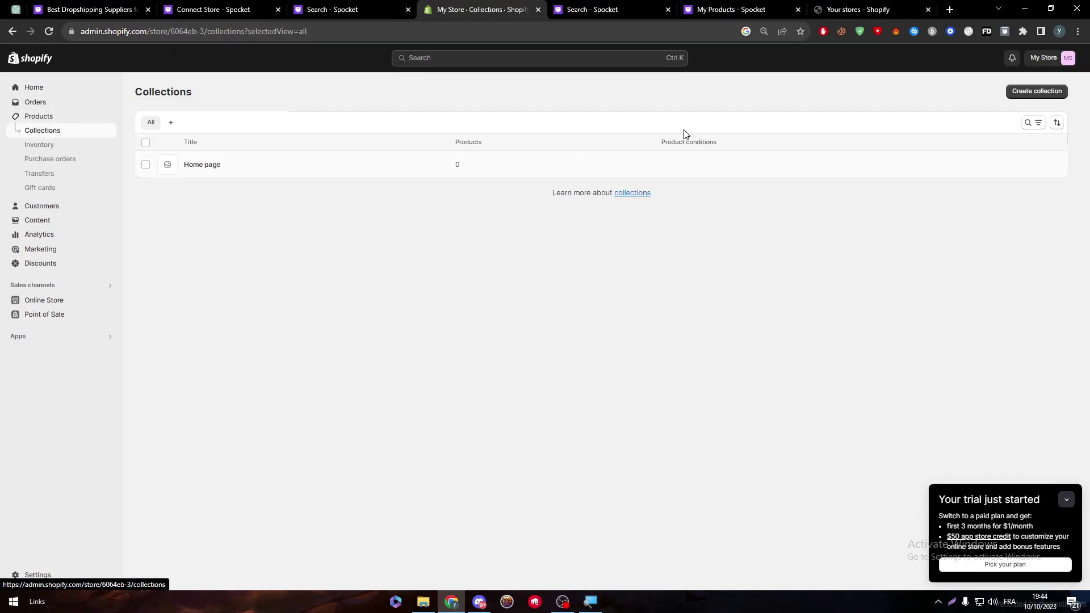
pyautogui.click(834, 9)
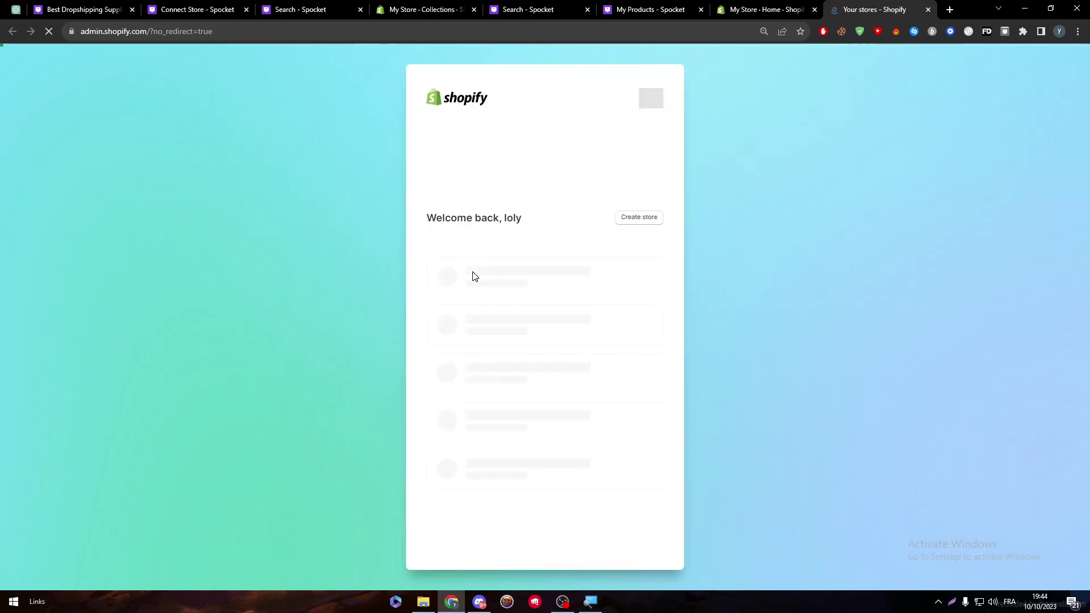
pyautogui.rightClick(480, 245)
pyautogui.click(517, 284)
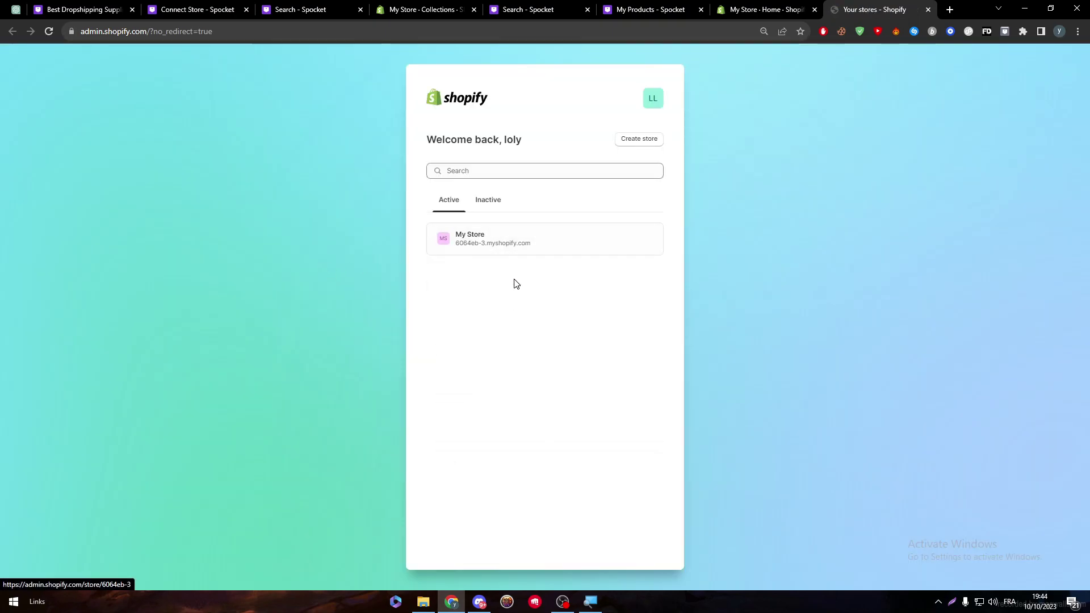
pyautogui.click(555, 31)
pyautogui.write('https://admin.shopify.com/store/6064eb-3')
pyautogui.press('Return')
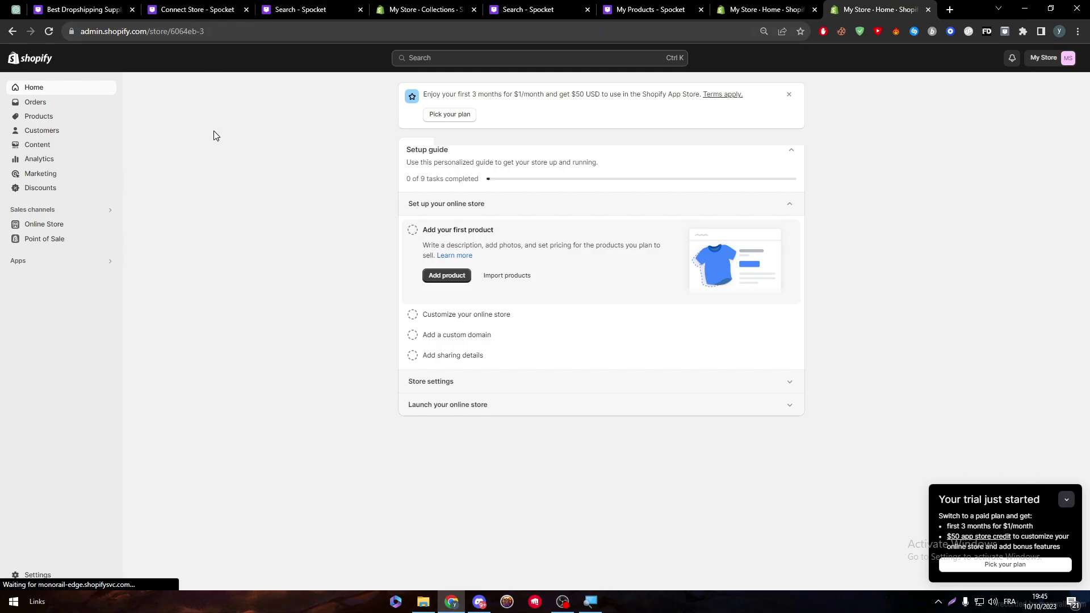
# From Products, start a blank new product and scroll through its empty form
pyautogui.click(31, 104)
pyautogui.click(31, 115)
pyautogui.click(34, 151)
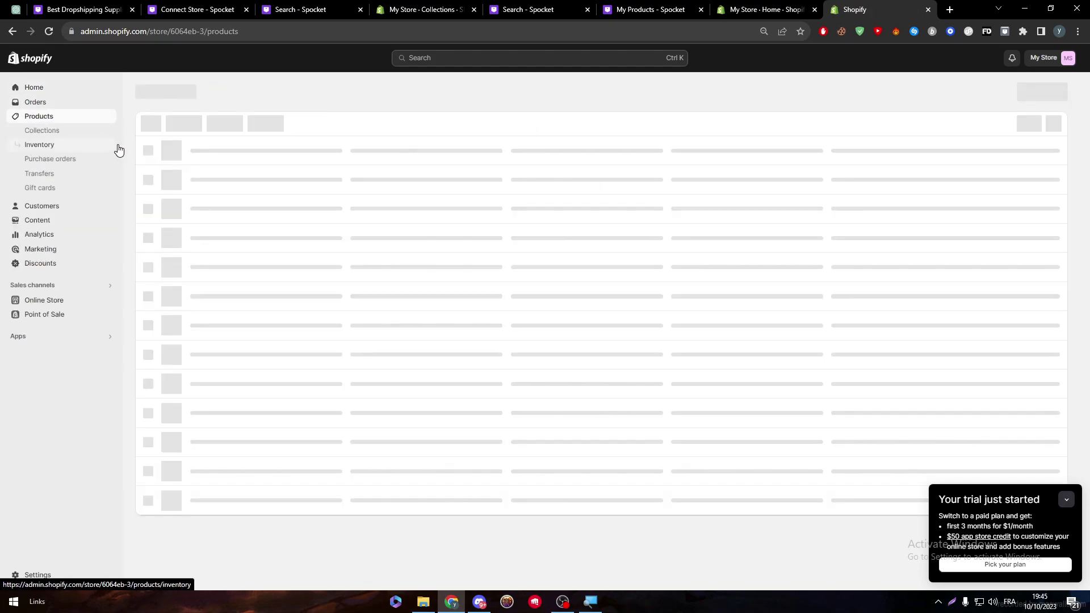
pyautogui.click(170, 226)
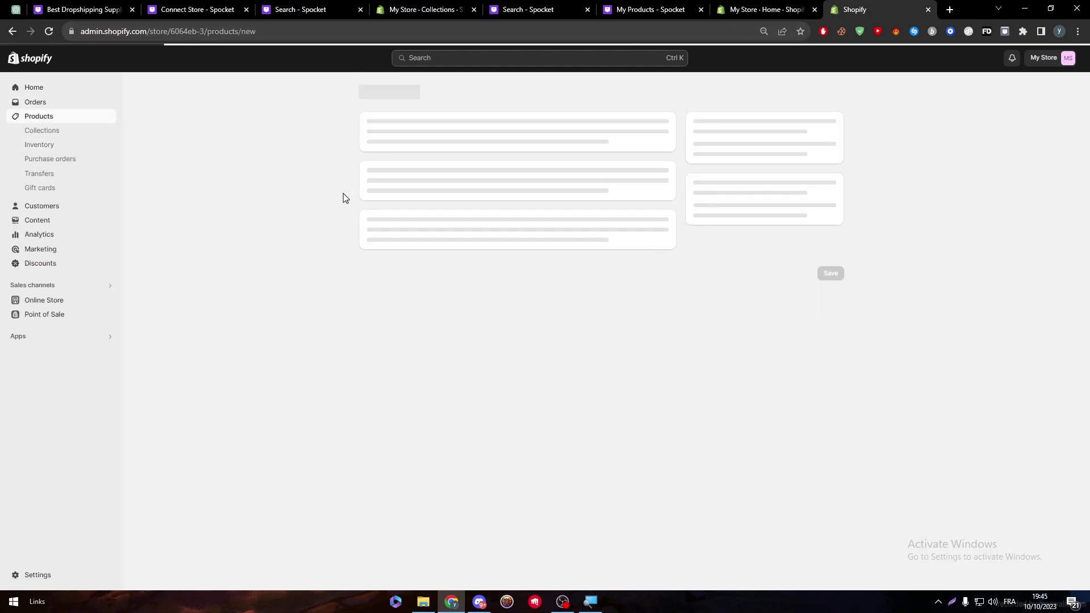
pyautogui.moveTo(1088, 102); pyautogui.dragTo(1003, 103)
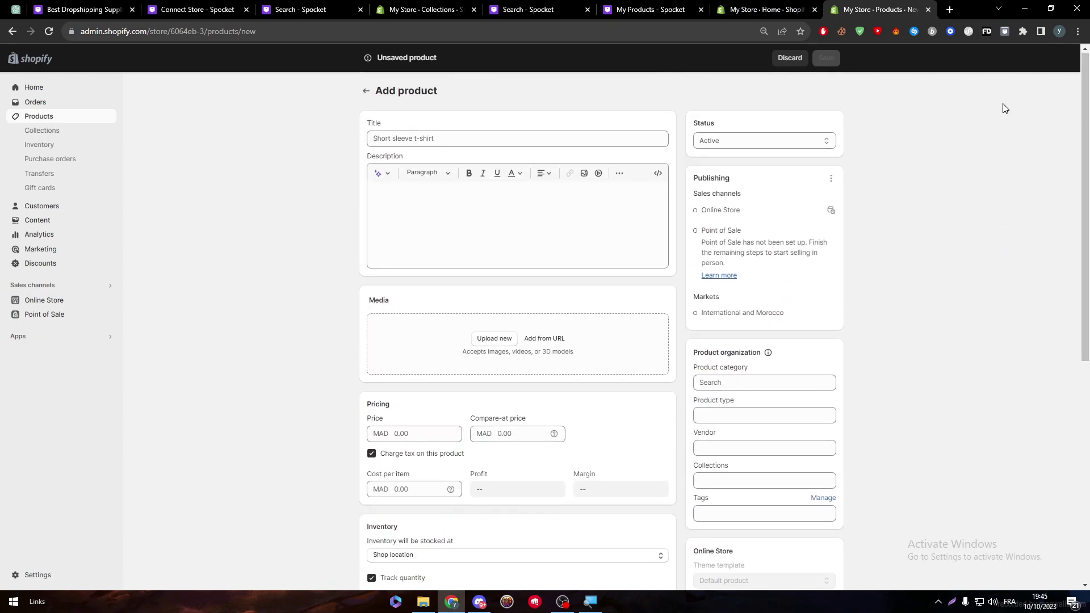
pyautogui.moveTo(1084, 134); pyautogui.dragTo(1047, 354)
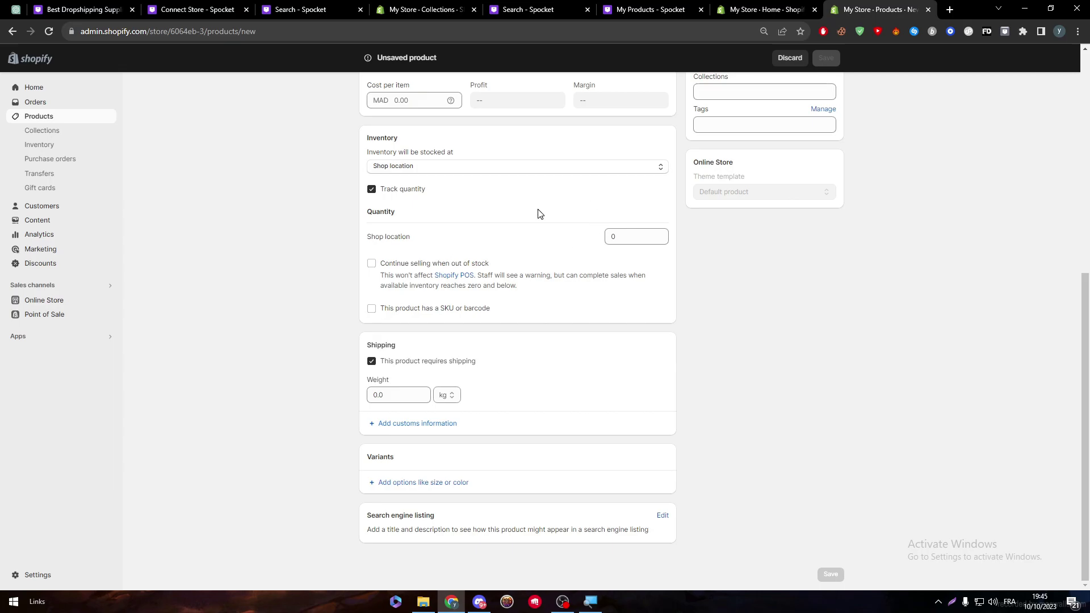
pyautogui.click(301, 9)
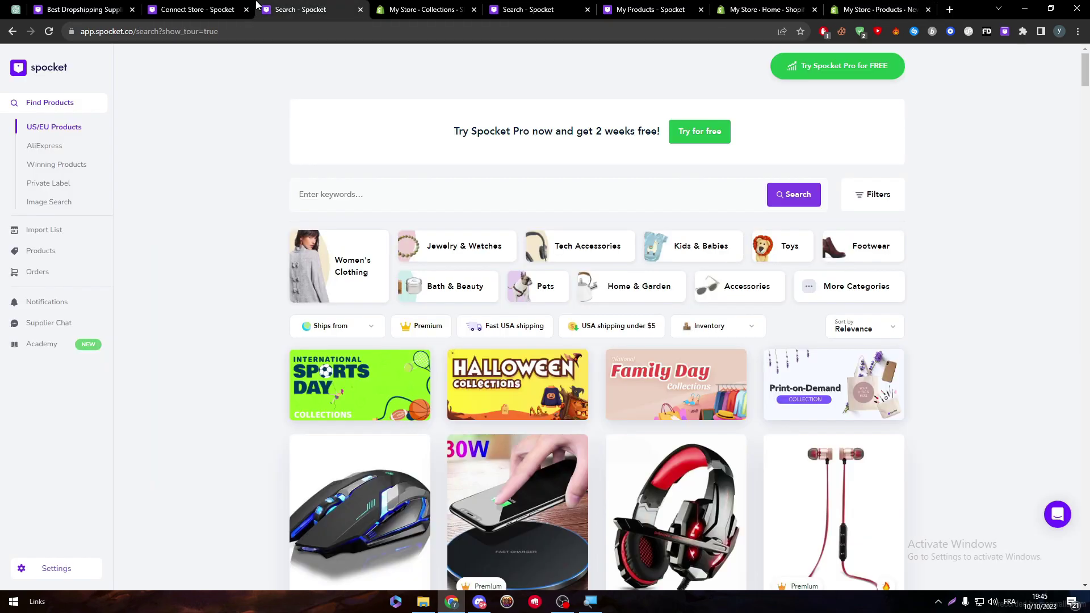
pyautogui.scroll(-9, 1069, 109)
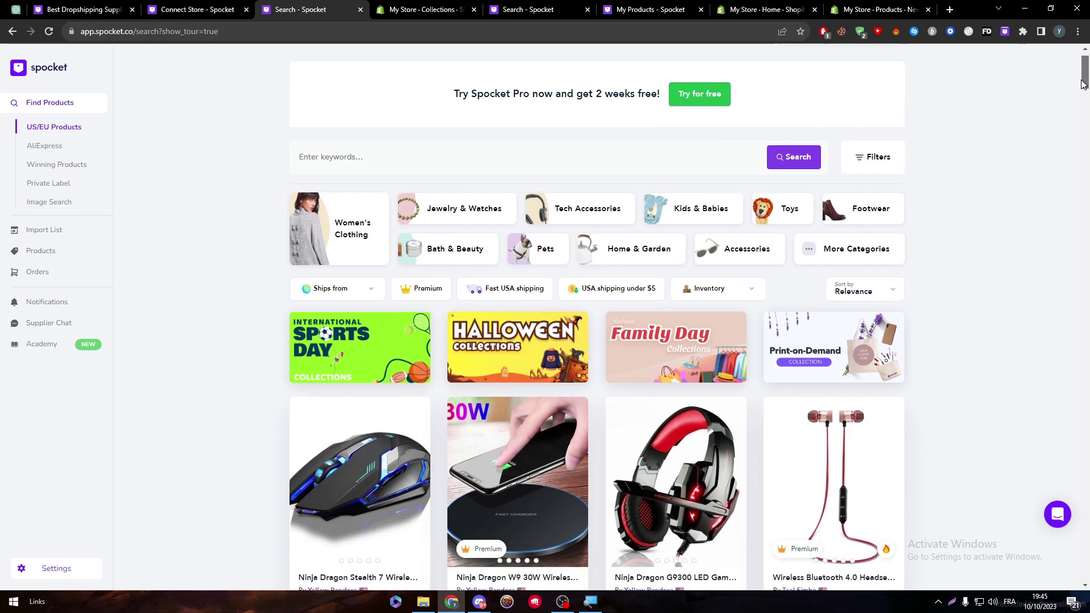
pyautogui.scroll(-11, 1069, 110)
pyautogui.scroll(11, 1039, 114)
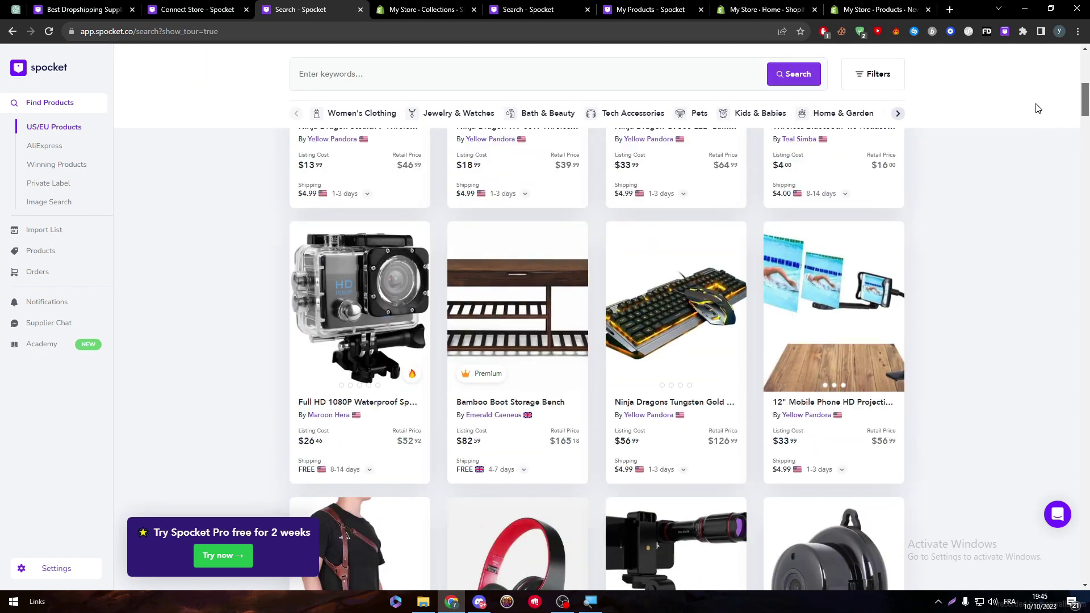
pyautogui.click(842, 14)
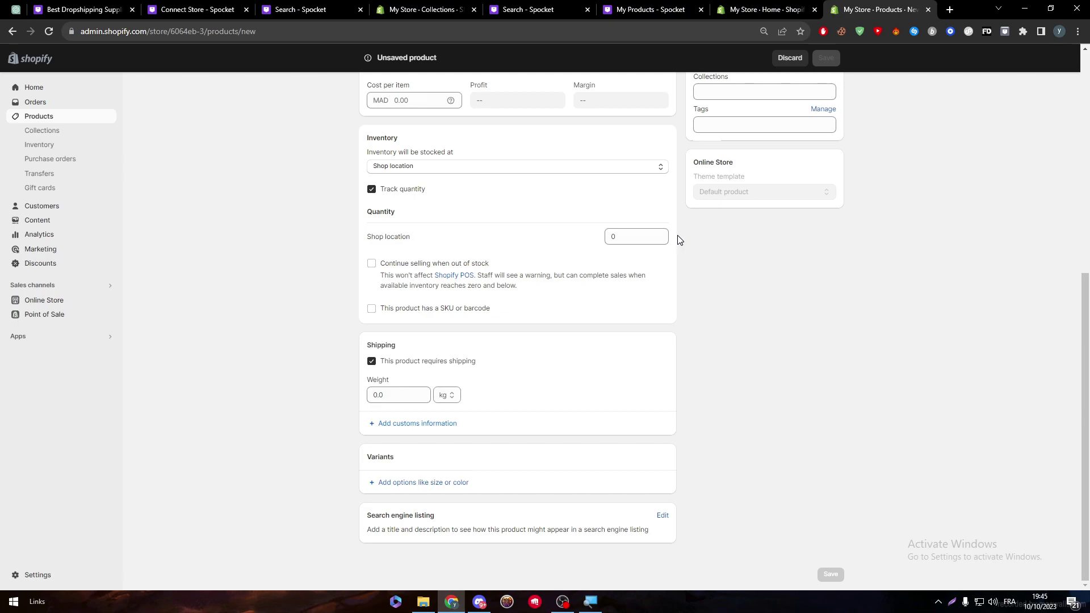
pyautogui.click(1085, 124)
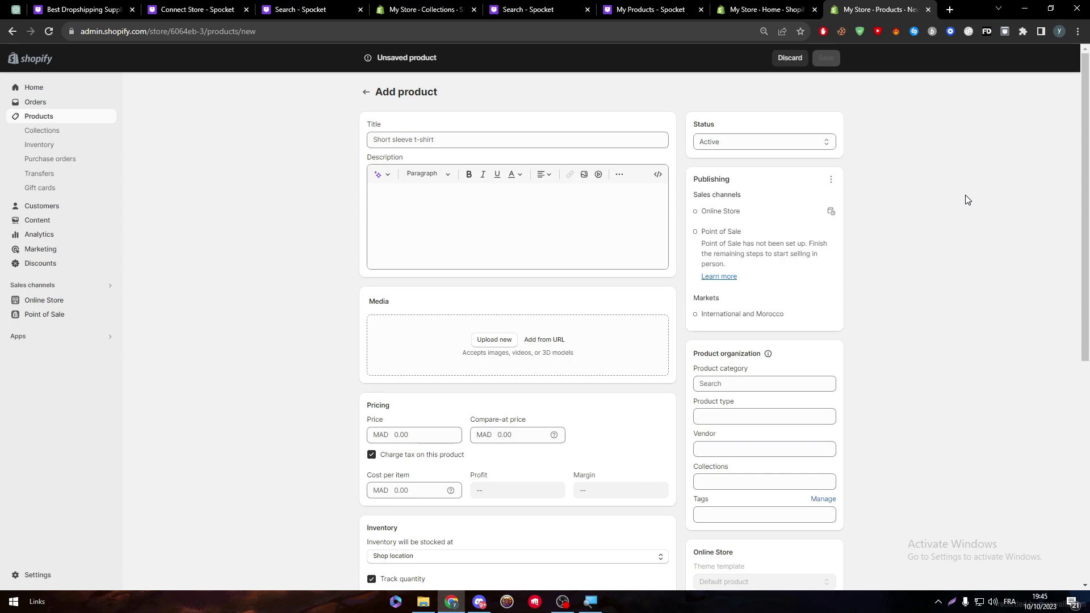
pyautogui.hotkey('ctrl', '2')
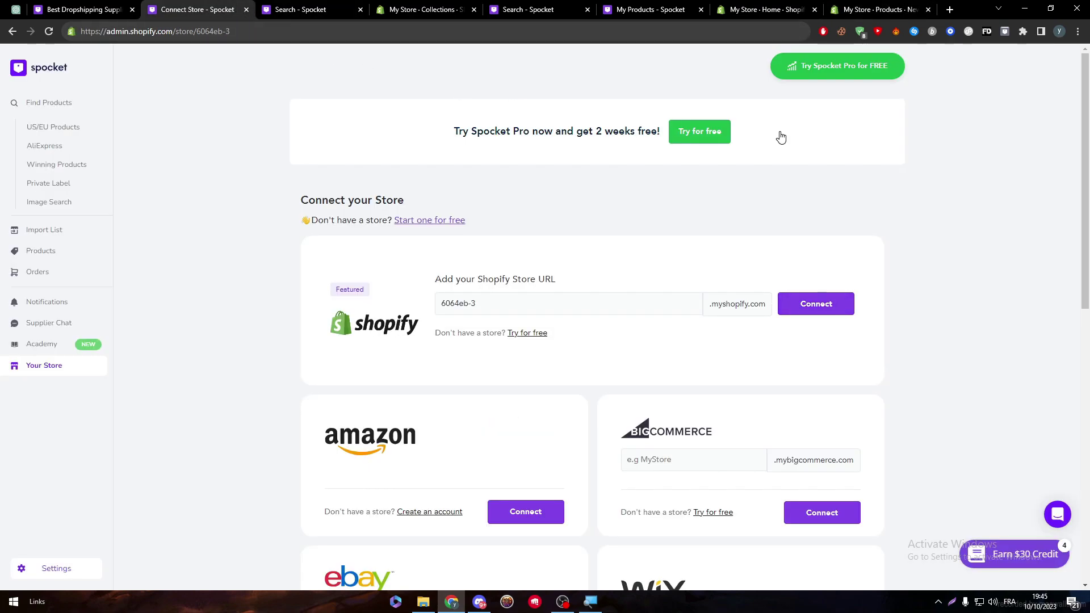
pyautogui.click(856, 12)
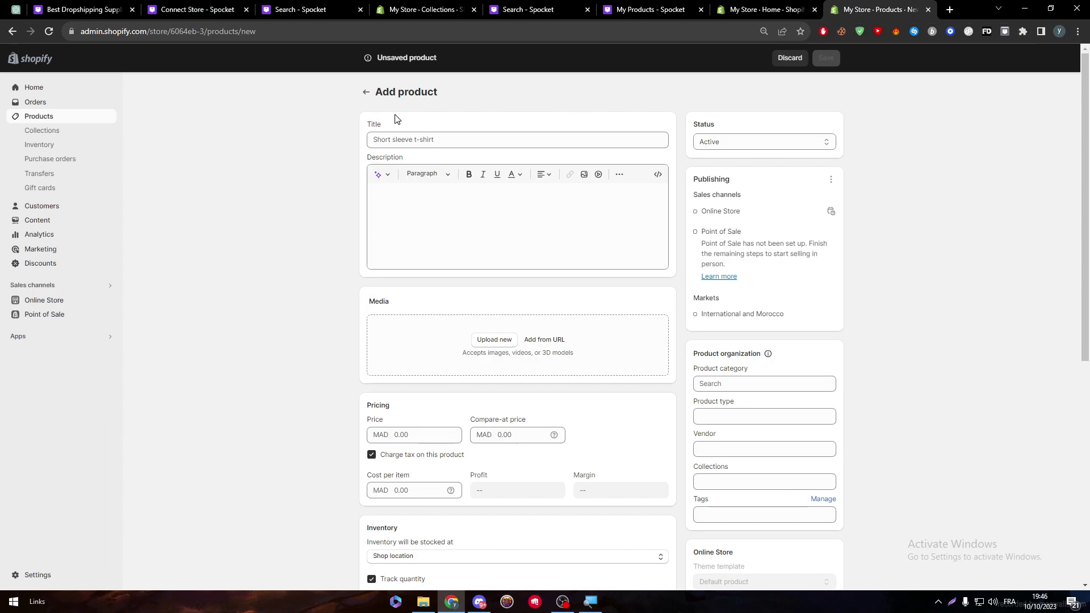
pyautogui.click(179, 15)
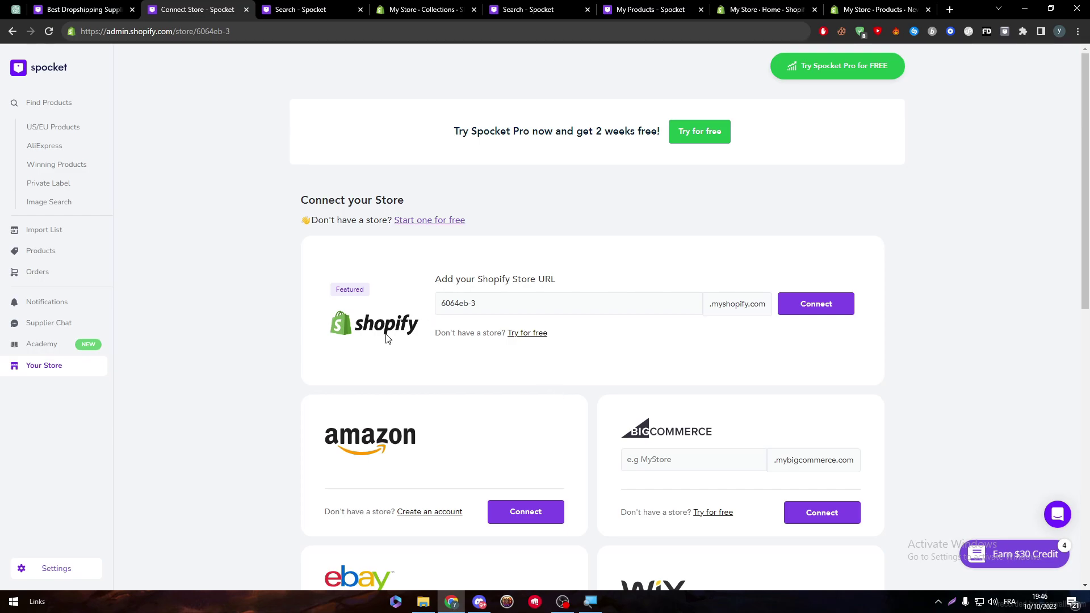
# Open the Spocket Pro pricing plans listing Starter, Pro, Empire and Unicorn ($39.99–$299.99)
pyautogui.click(301, 5)
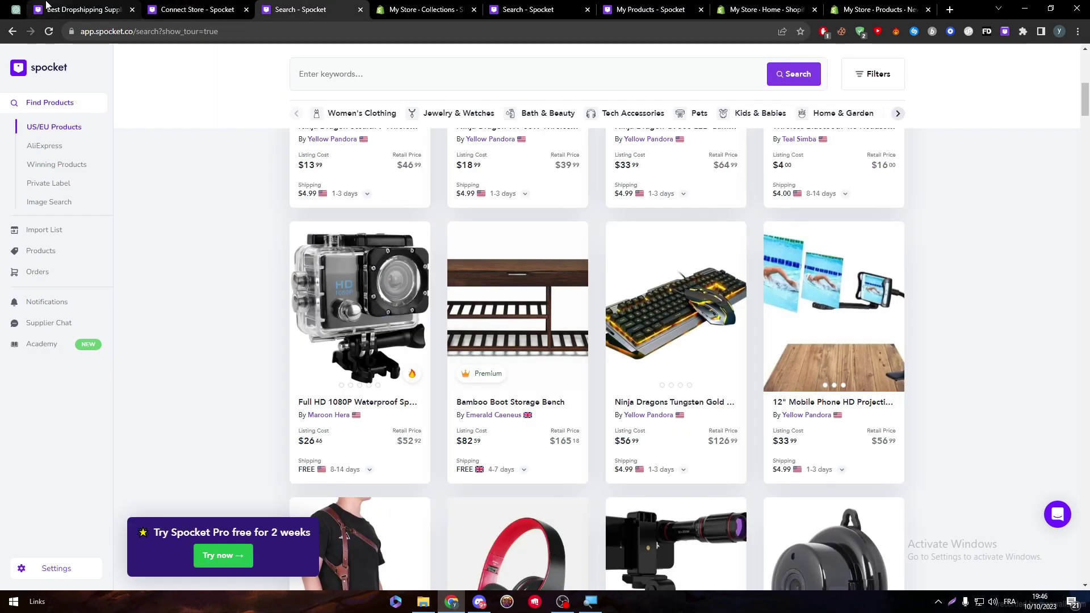
pyautogui.moveTo(1085, 131); pyautogui.dragTo(1085, 77)
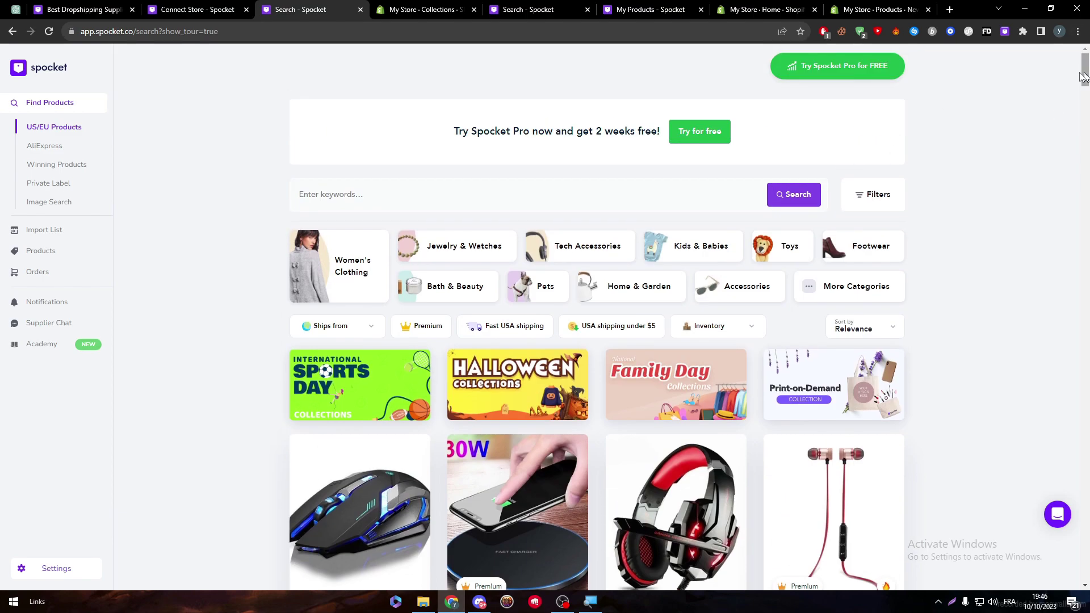
pyautogui.click(832, 70)
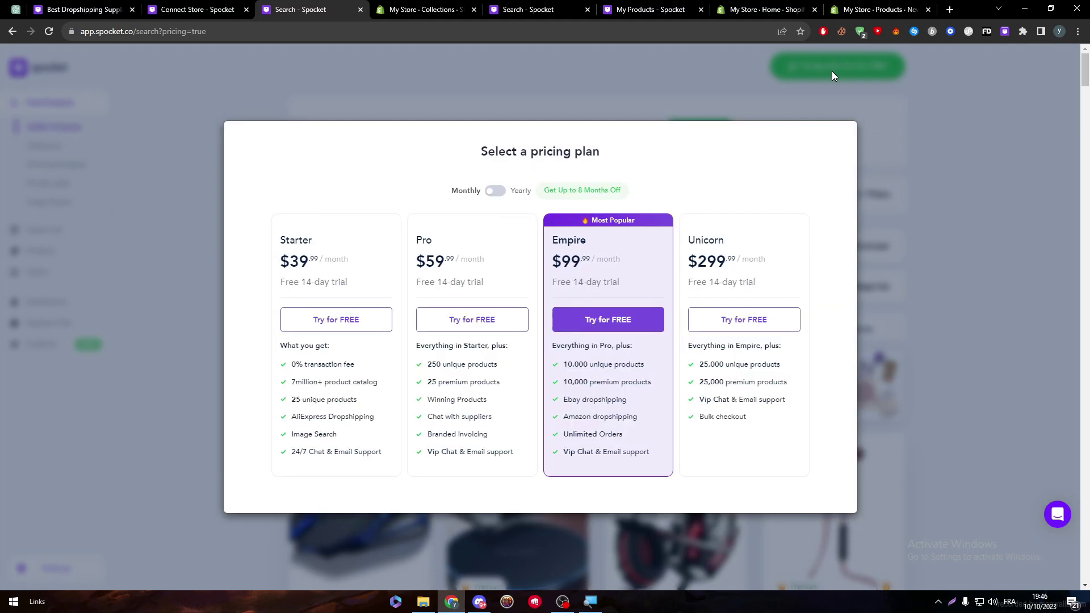
pyautogui.moveTo(686, 241); pyautogui.dragTo(725, 244)
pyautogui.click(720, 250)
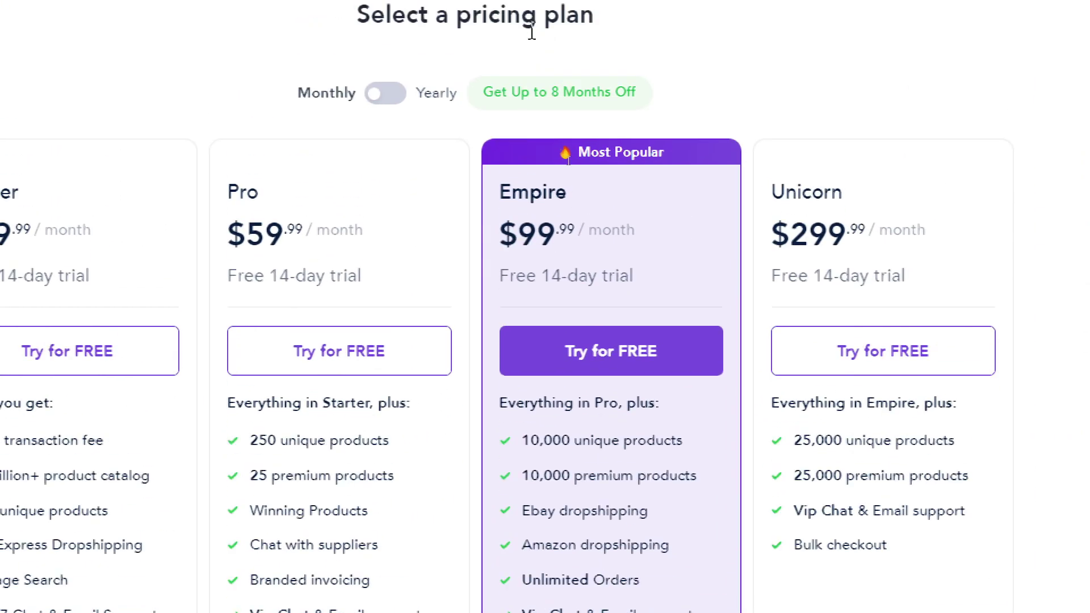
pyautogui.moveTo(554, 239); pyautogui.dragTo(621, 257)
pyautogui.click(578, 202)
pyautogui.doubleClick(546, 193)
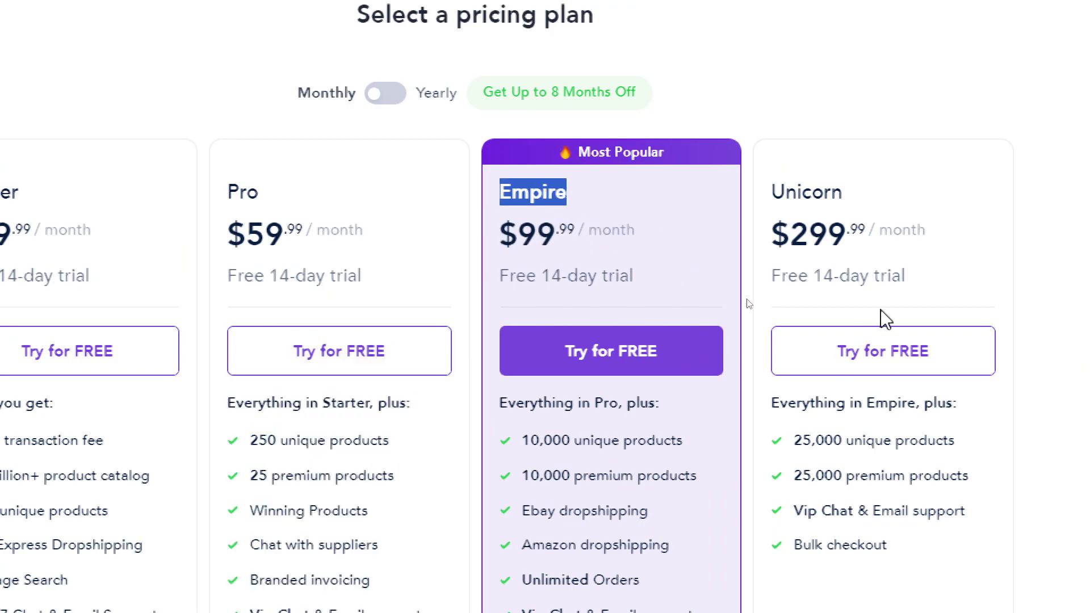
pyautogui.click(775, 209)
pyautogui.doubleClick(815, 242)
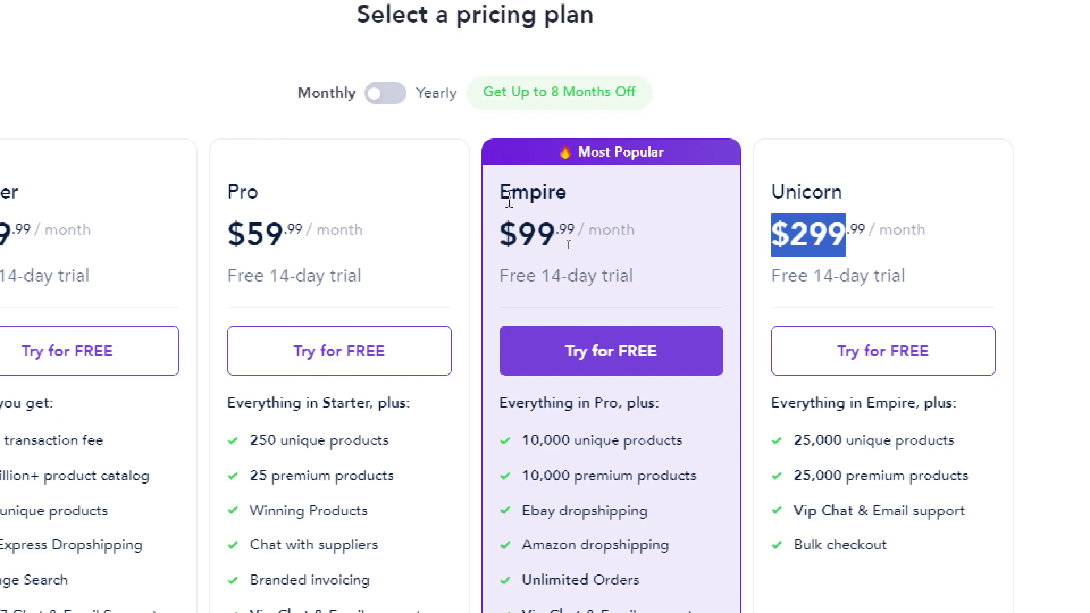
pyautogui.doubleClick(902, 230)
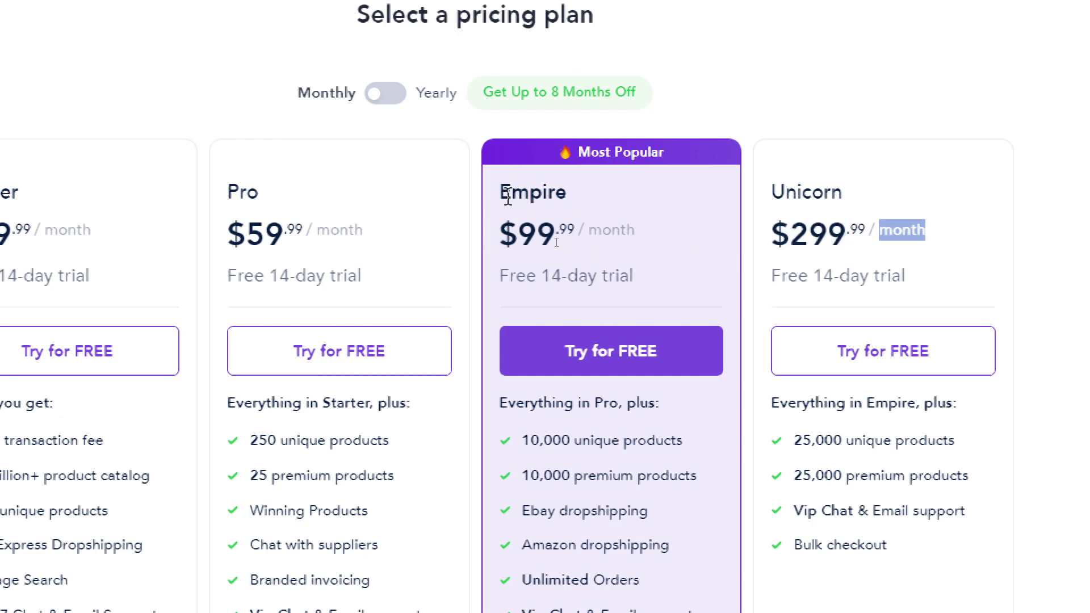
pyautogui.moveTo(501, 192); pyautogui.dragTo(652, 212)
pyautogui.click(189, 272)
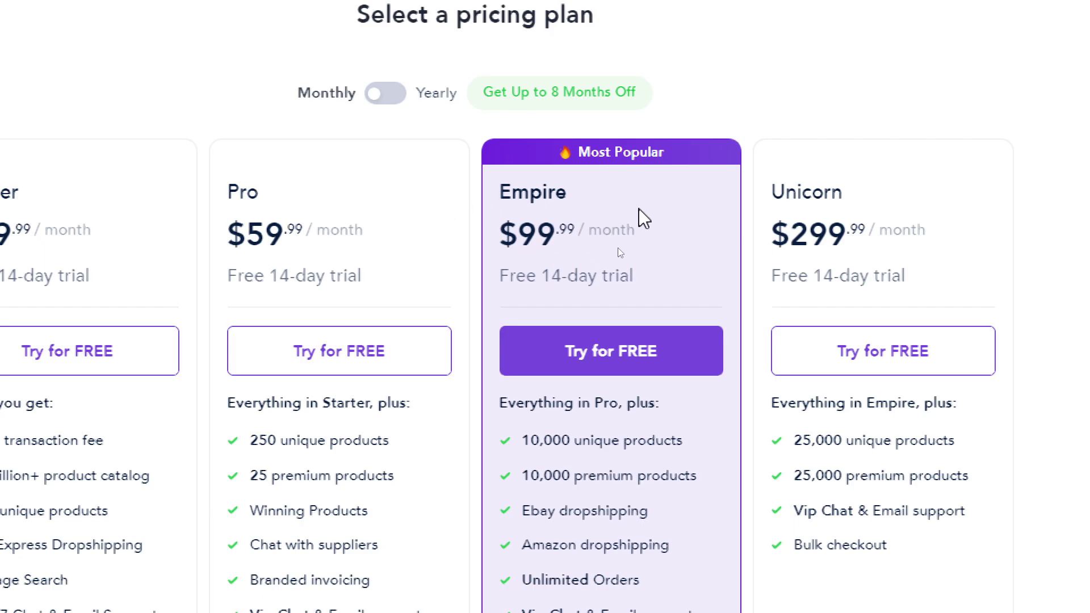
pyautogui.moveTo(499, 184); pyautogui.dragTo(627, 233)
pyautogui.click(513, 249)
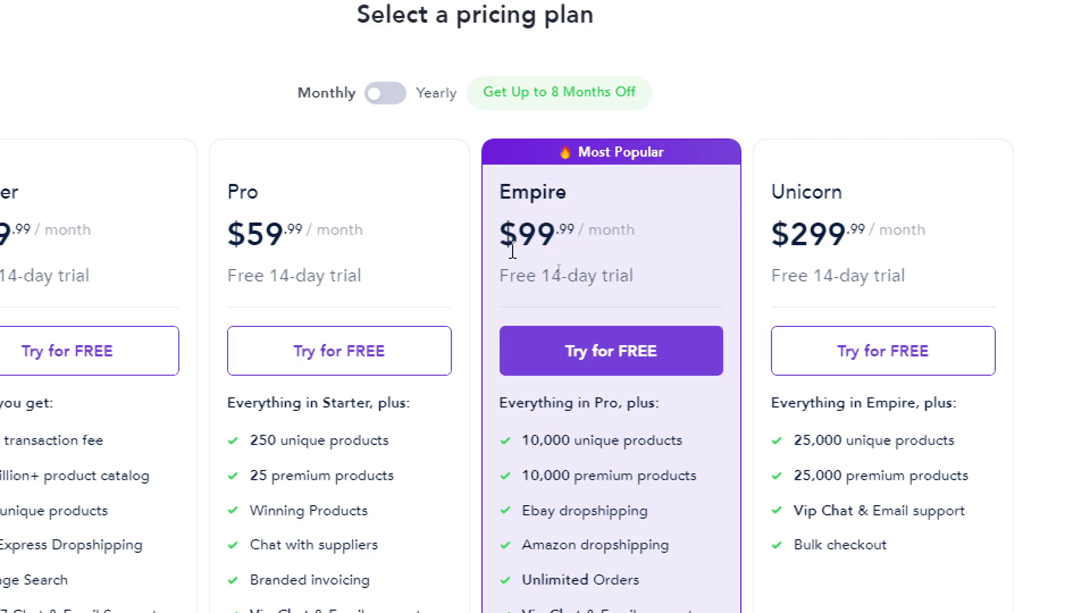
pyautogui.doubleClick(502, 188)
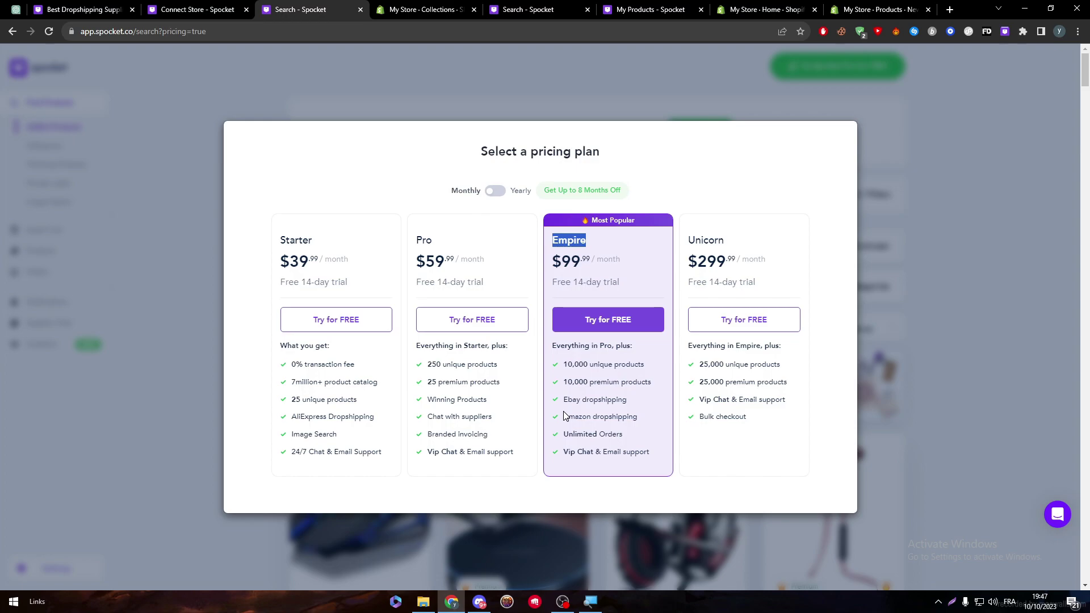
# Close the pricing plans window by clicking the backdrop outside it
pyautogui.click(910, 191)
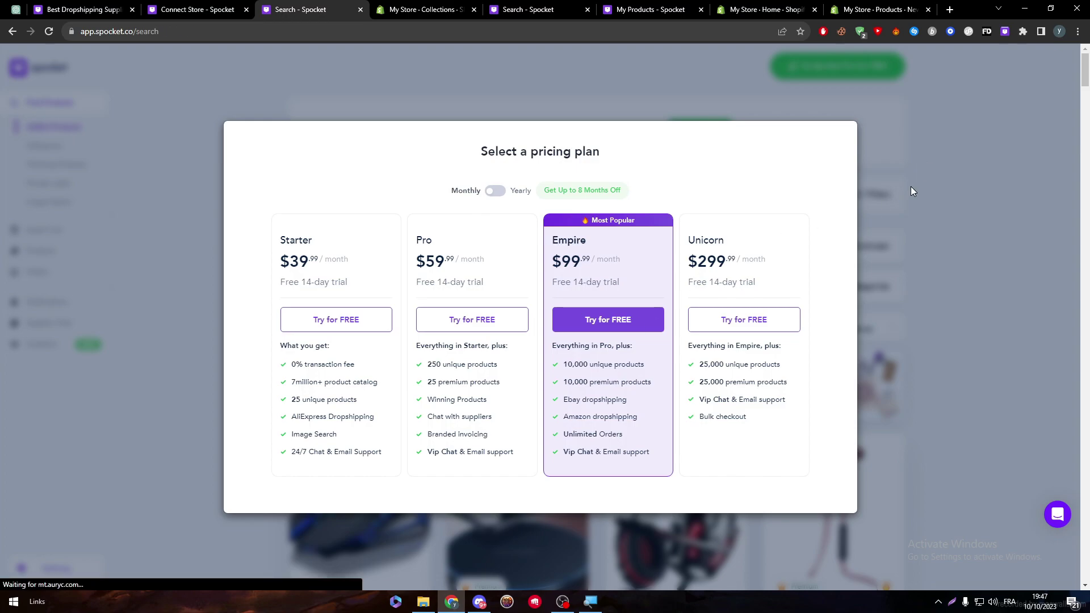